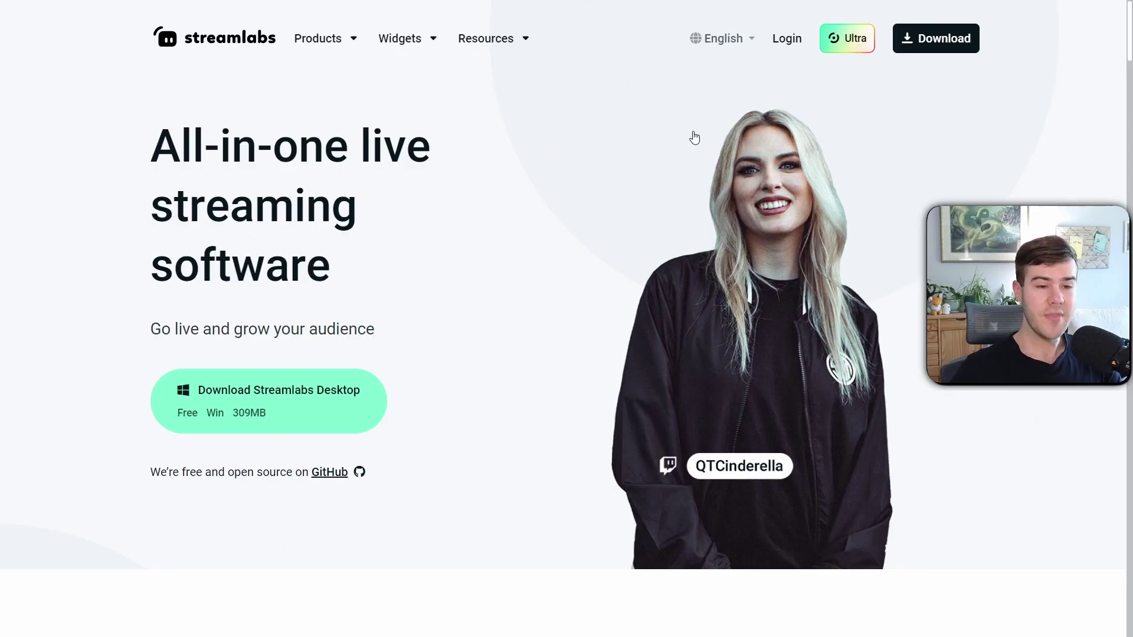
# Log in to Streamlabs with the Twitch account to reach the Recent Events dashboard
pyautogui.click(791, 41)
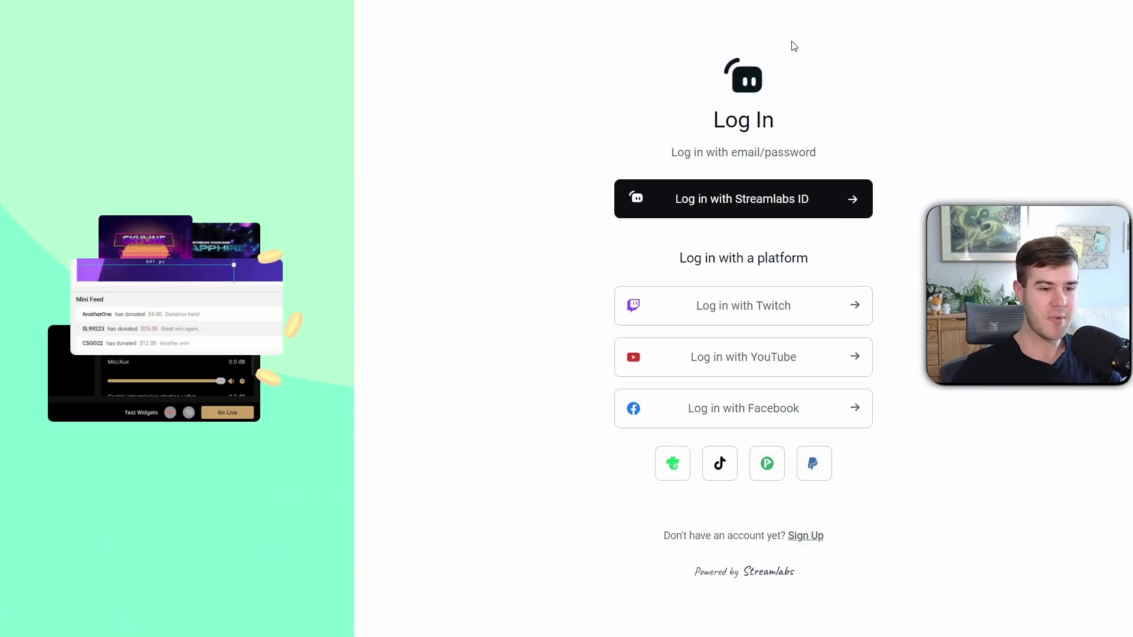
pyautogui.click(730, 307)
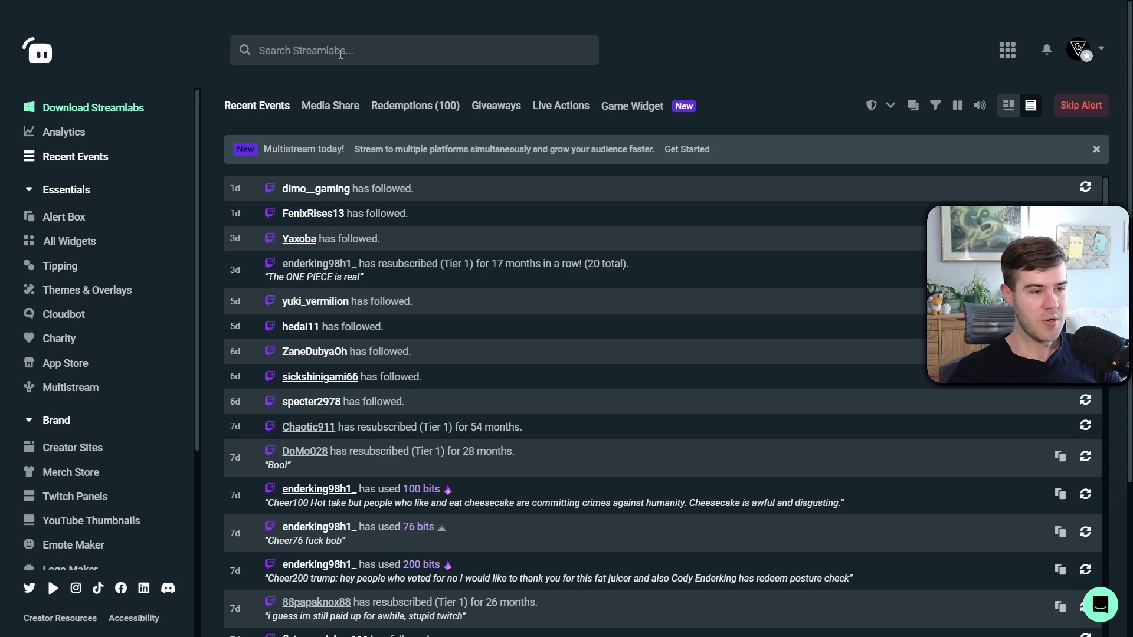
# Search 'donation', open Donation Settings, and review the PayPal Plus and PayPal Lite tip methods
pyautogui.click(341, 54)
pyautogui.write('donation')
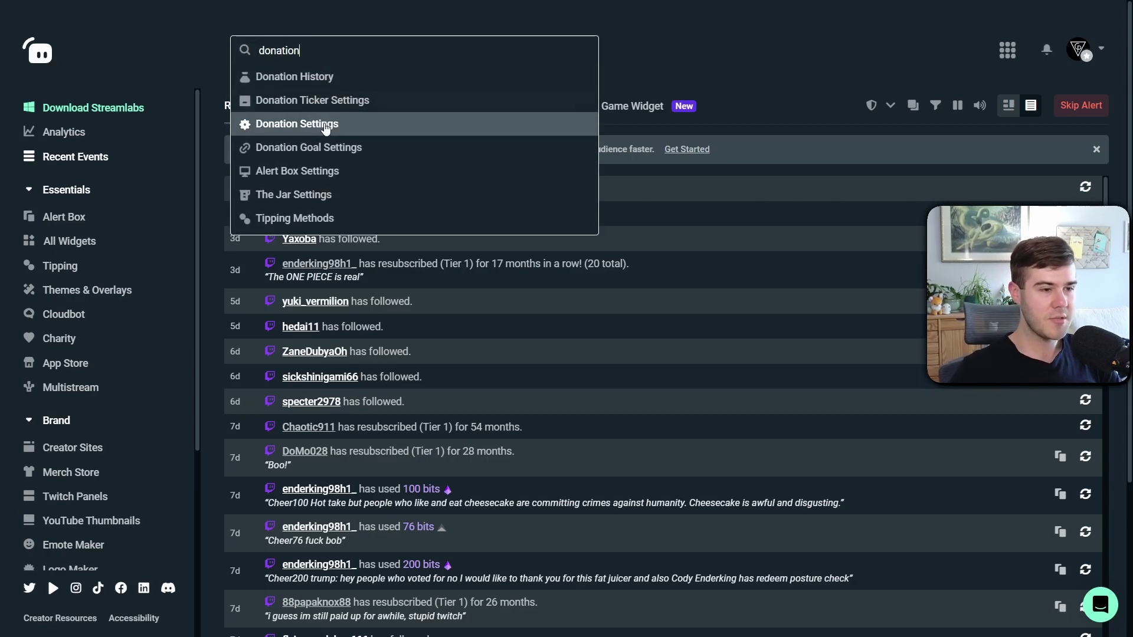
pyautogui.click(327, 125)
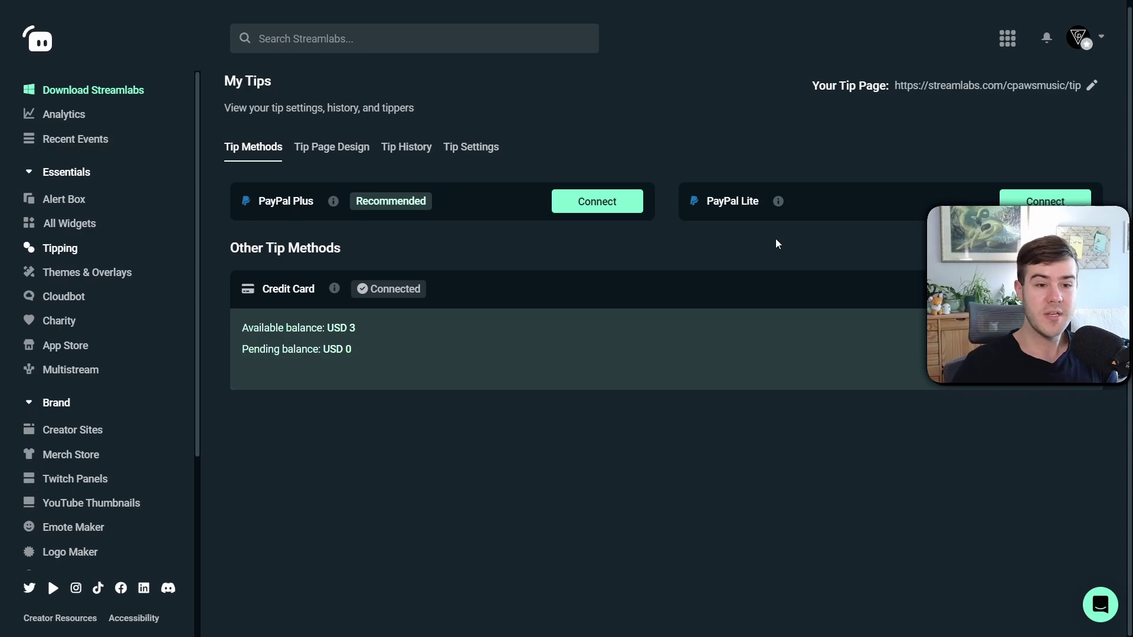
pyautogui.moveTo(778, 201)
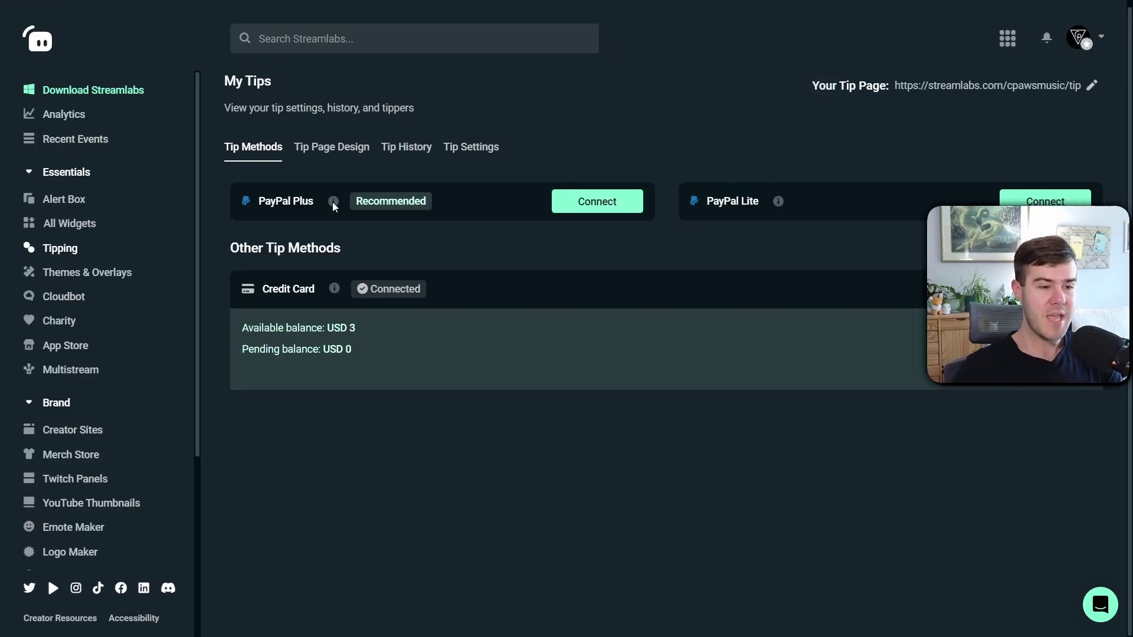
pyautogui.moveTo(334, 203)
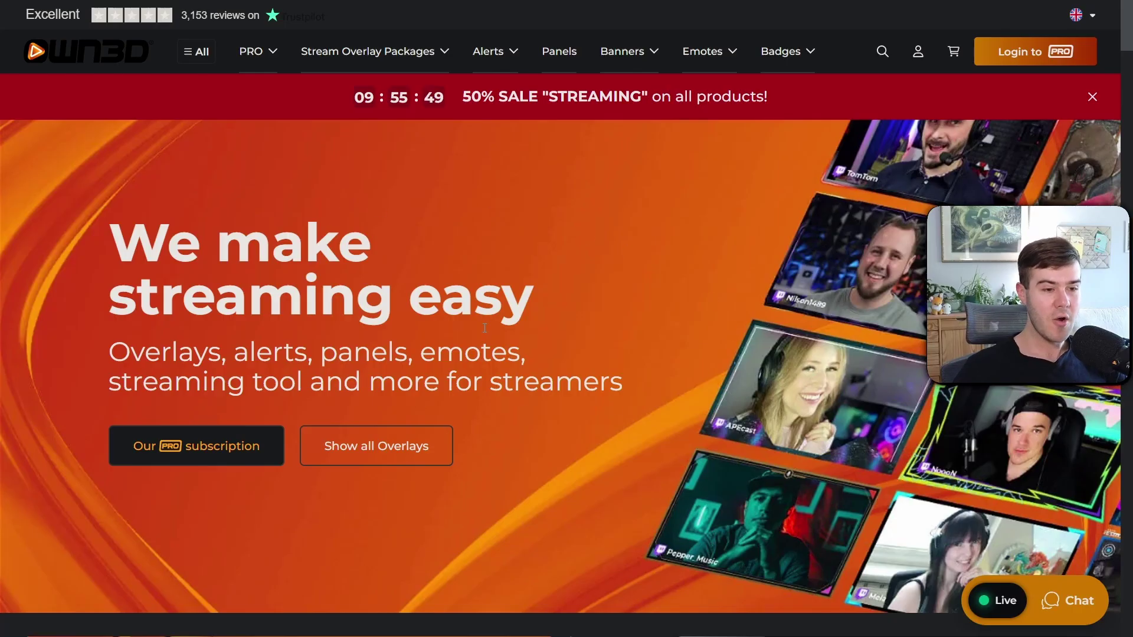
# Browse the OWN3D menus and play the Diablo Skull overlay preview from Stream Design Bestseller
pyautogui.scroll(-5, 485, 328)
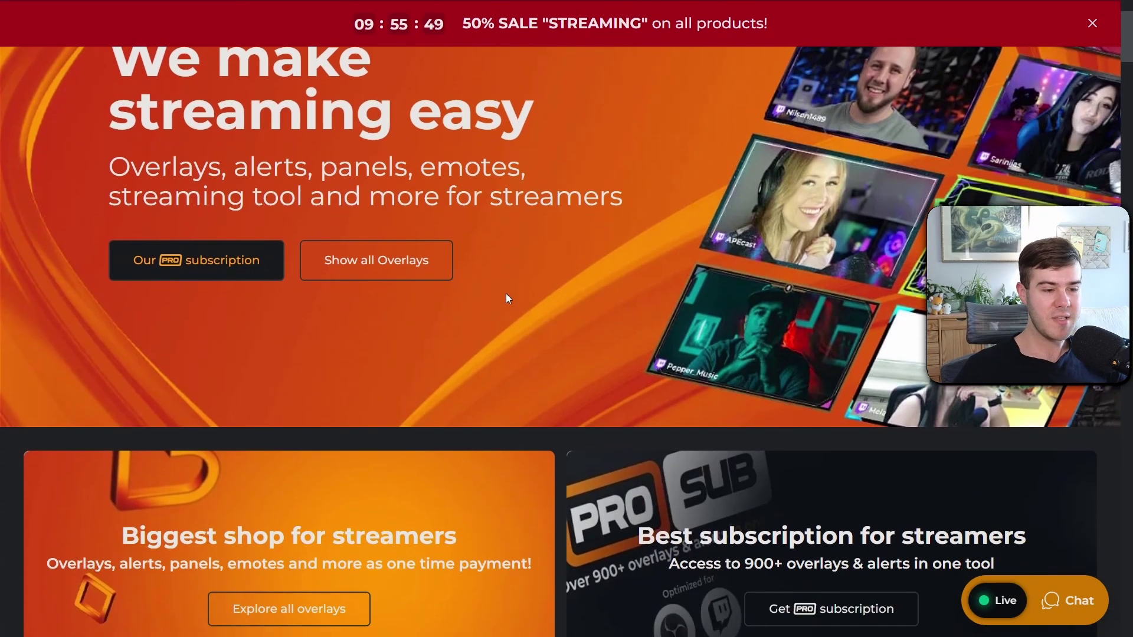
pyautogui.scroll(5, 510, 298)
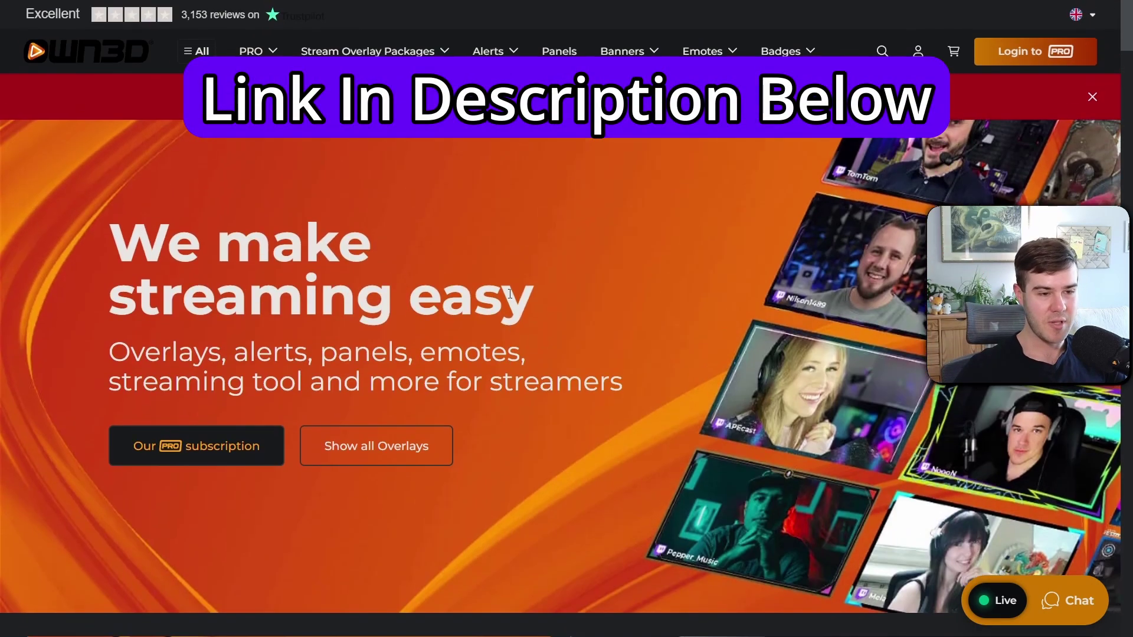
pyautogui.moveTo(505, 50)
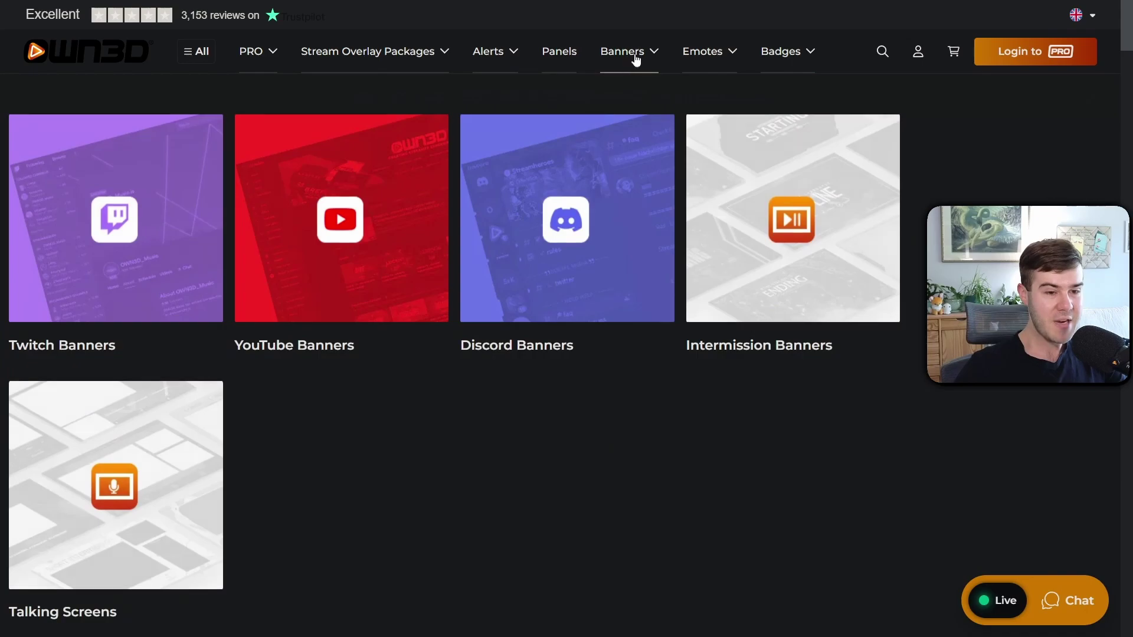
pyautogui.moveTo(714, 59)
pyautogui.moveTo(786, 57)
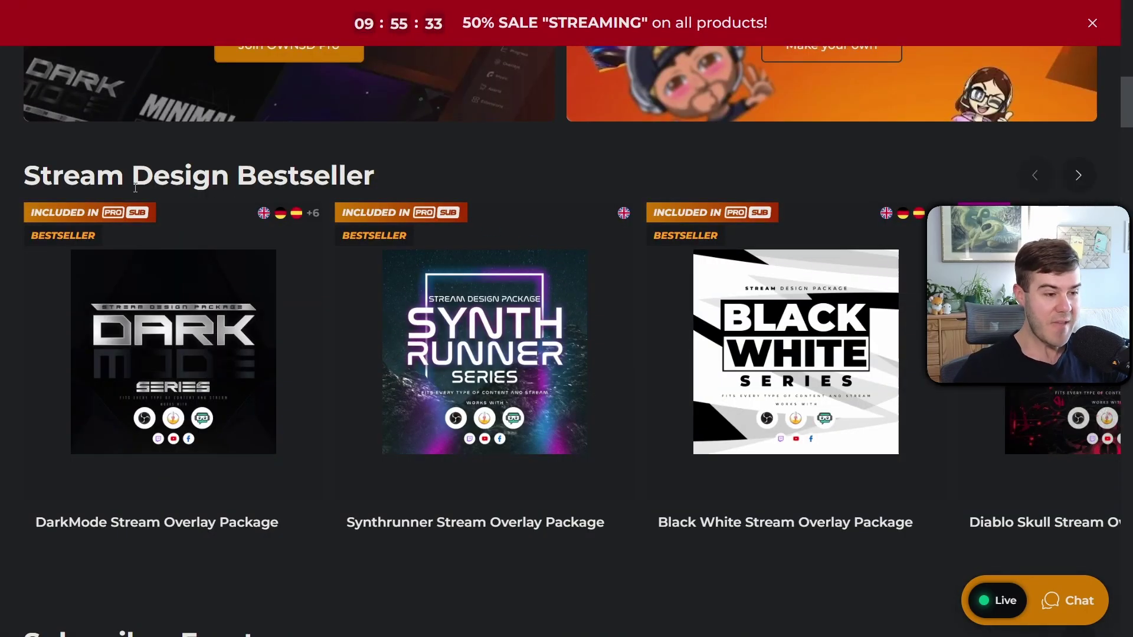
pyautogui.moveTo(24, 180); pyautogui.dragTo(366, 176)
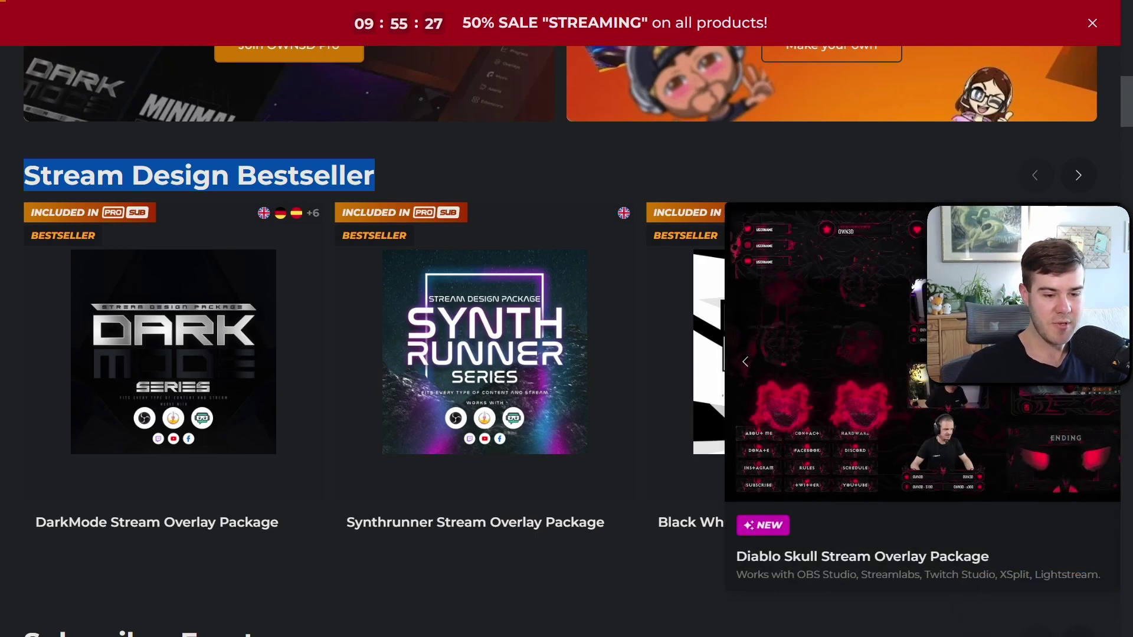
pyautogui.click(1026, 295)
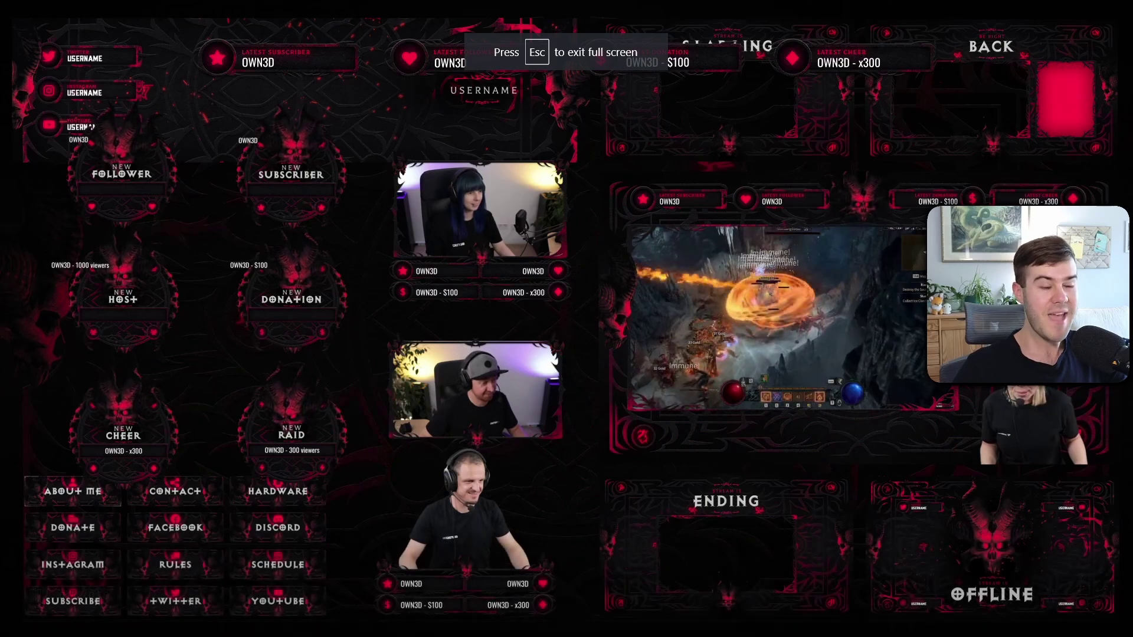
pyautogui.moveTo(133, 246)
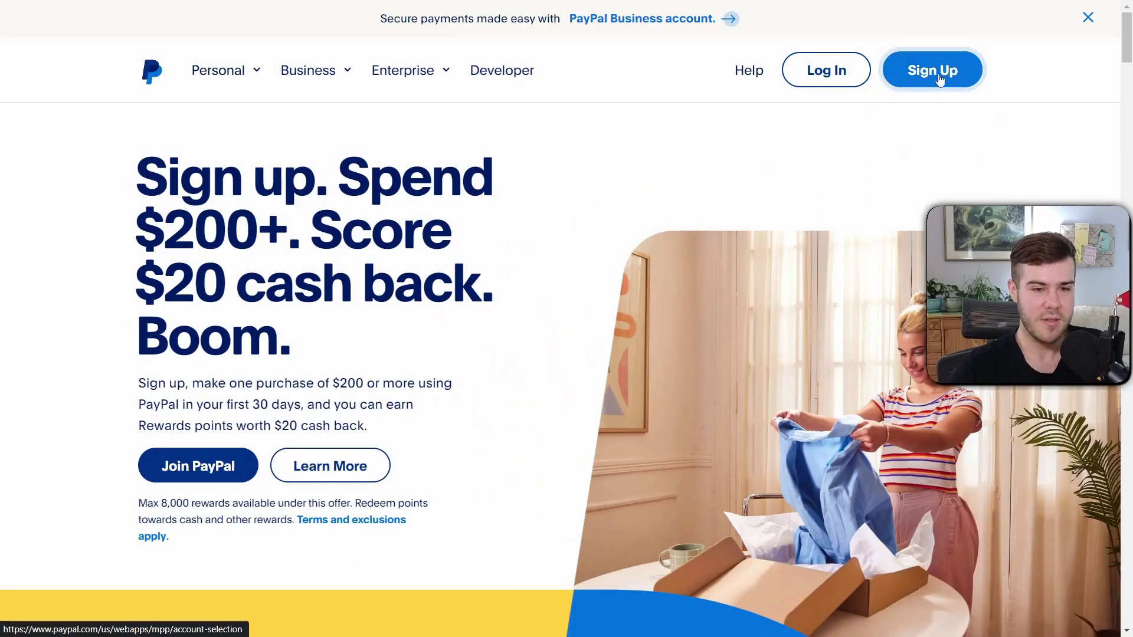
# Sign up for a PayPal Business account and continue to its sign-up form
pyautogui.click(938, 74)
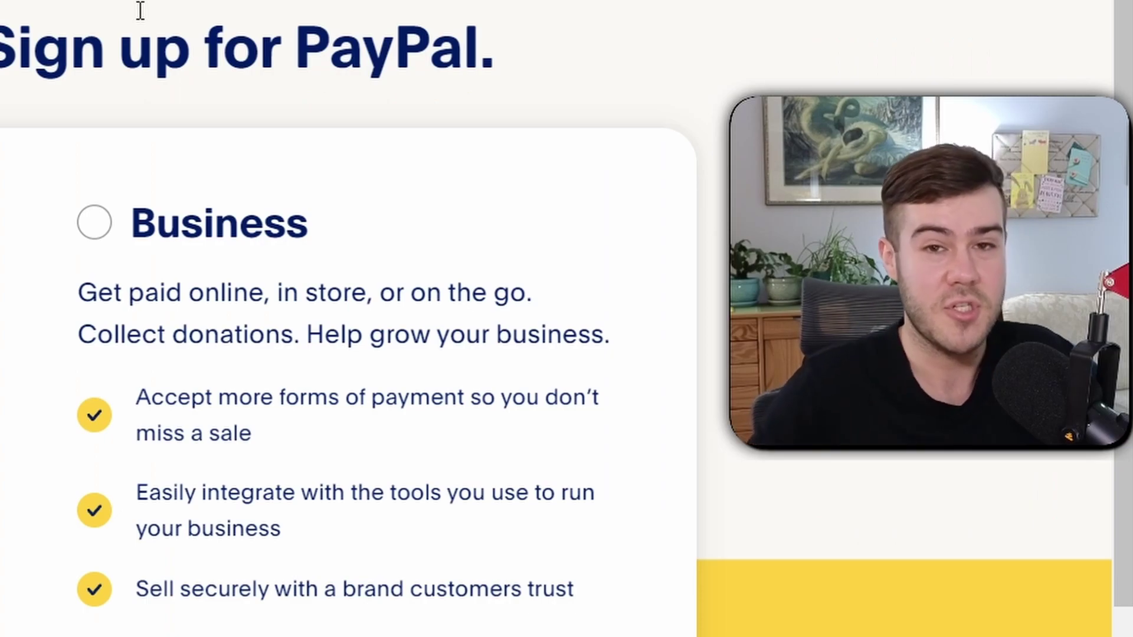
pyautogui.click(95, 222)
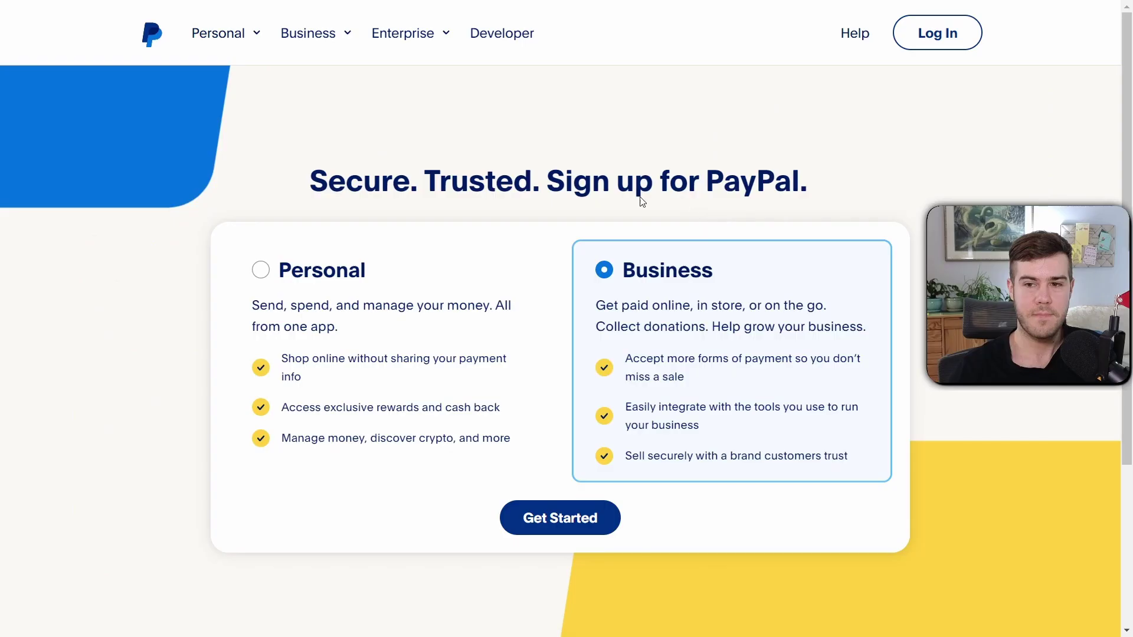
pyautogui.click(559, 525)
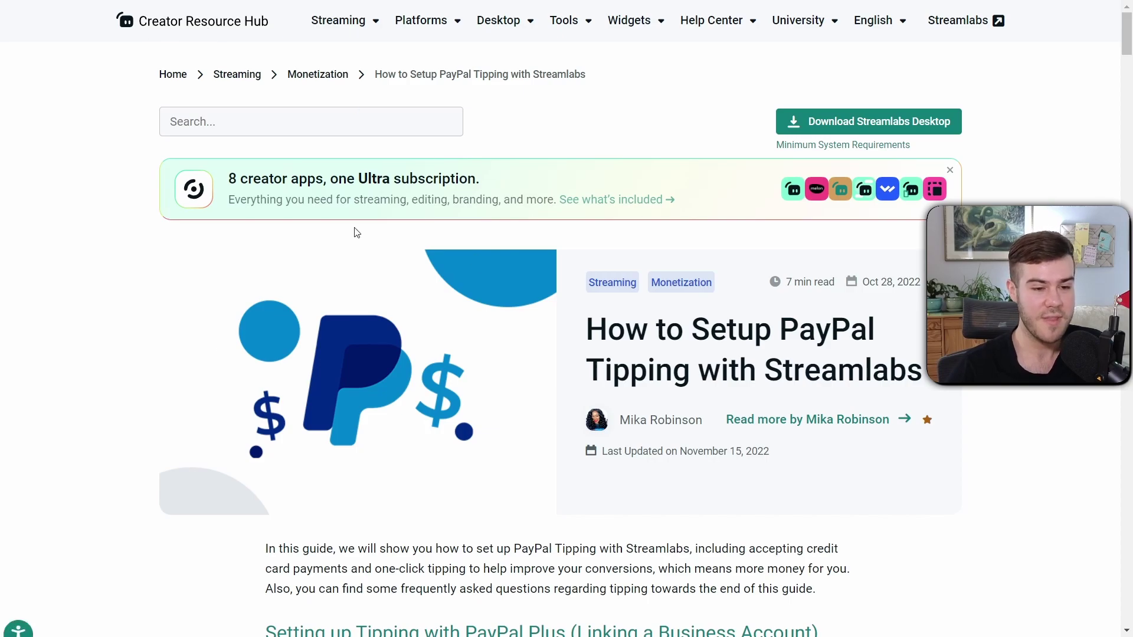
pyautogui.scroll(-2, 354, 318)
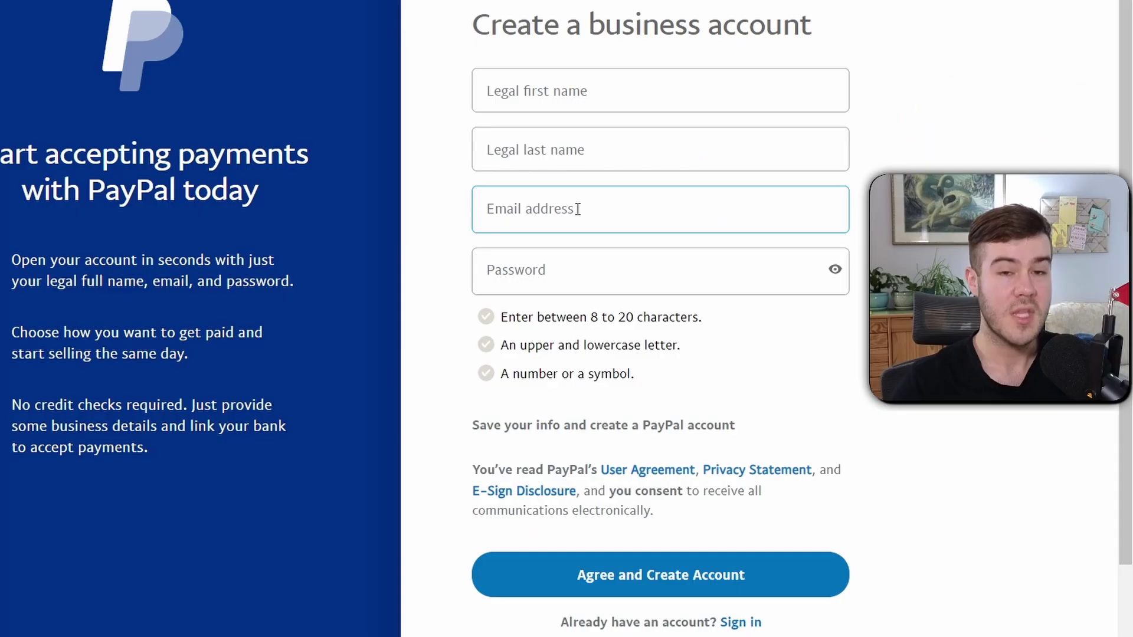
pyautogui.click(579, 209)
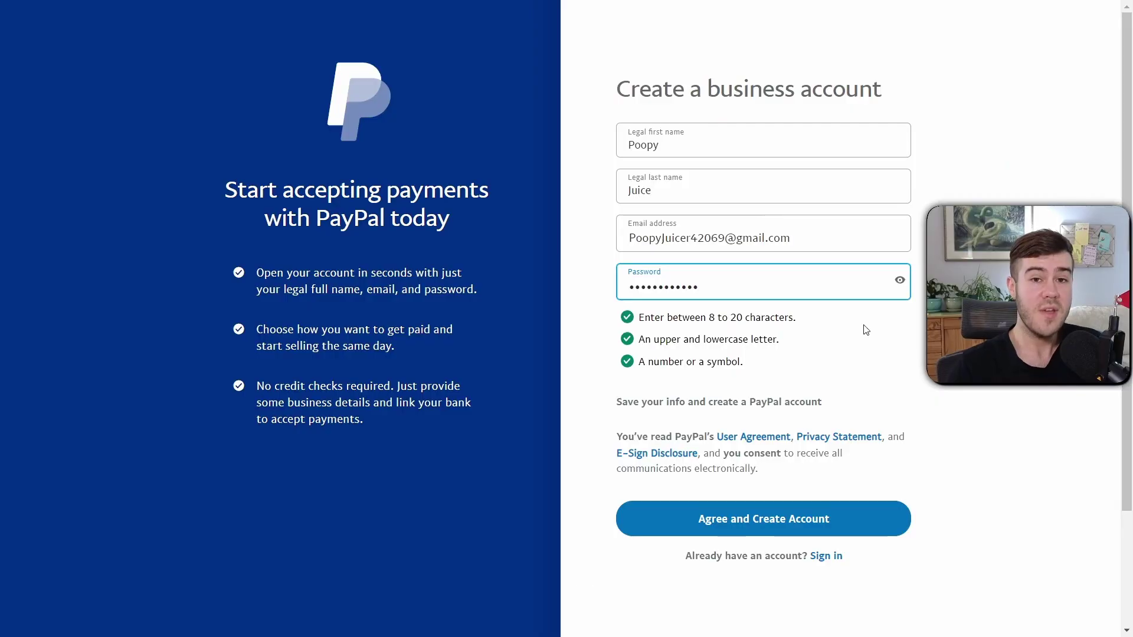
# Agree to the terms, create the business account, and start getting it verified
pyautogui.click(750, 519)
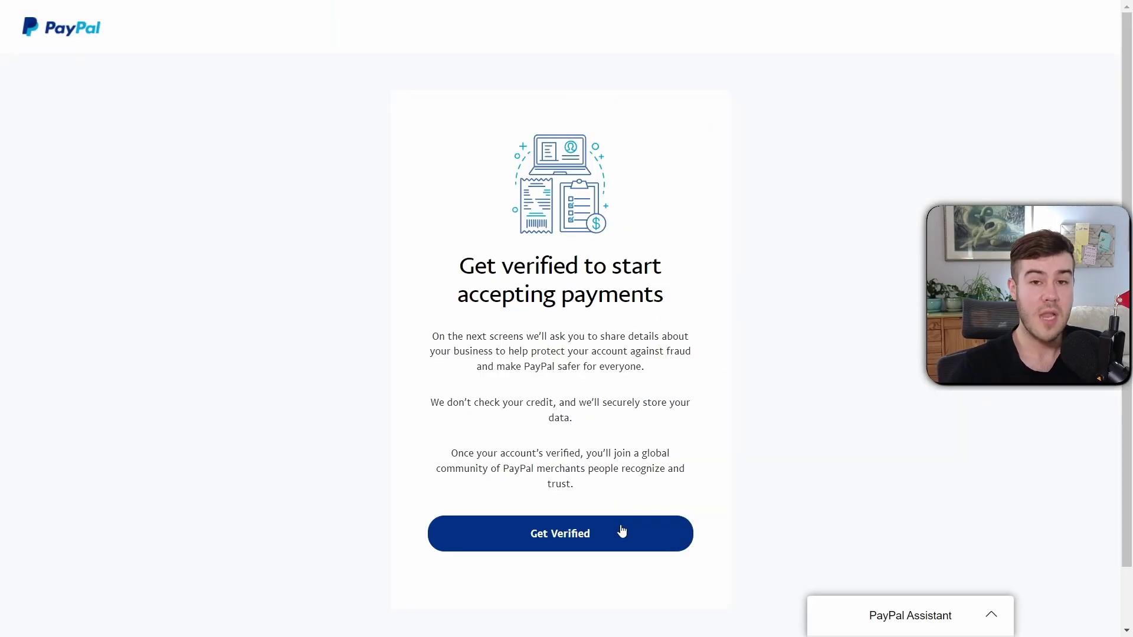
pyautogui.click(589, 534)
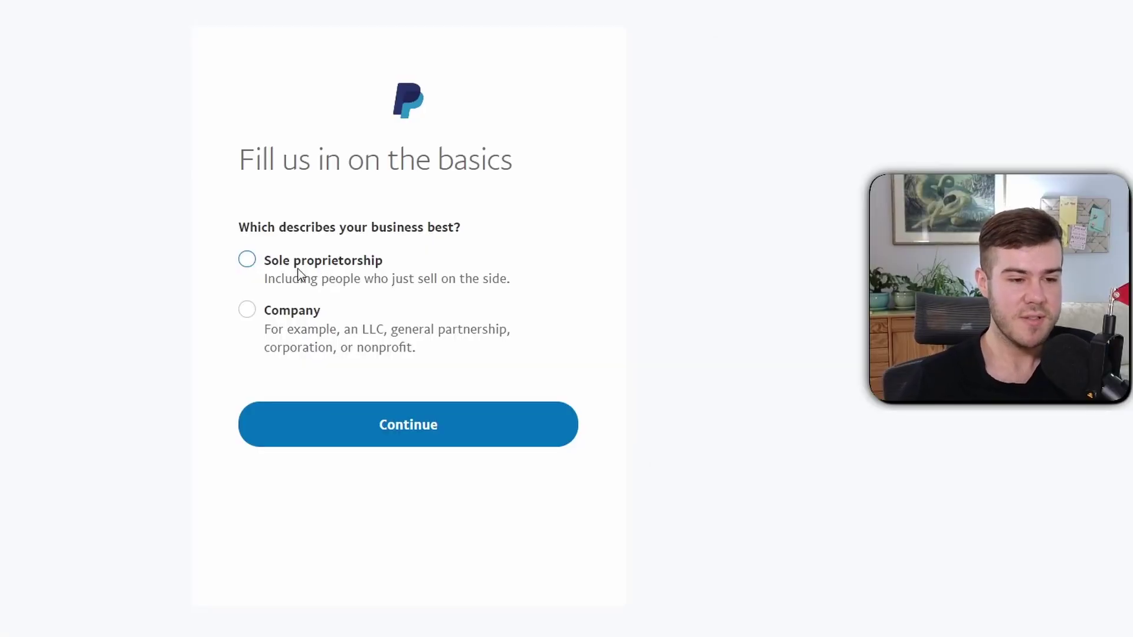
# Choose Sole proprietorship as the business type and enter the business name
pyautogui.click(248, 262)
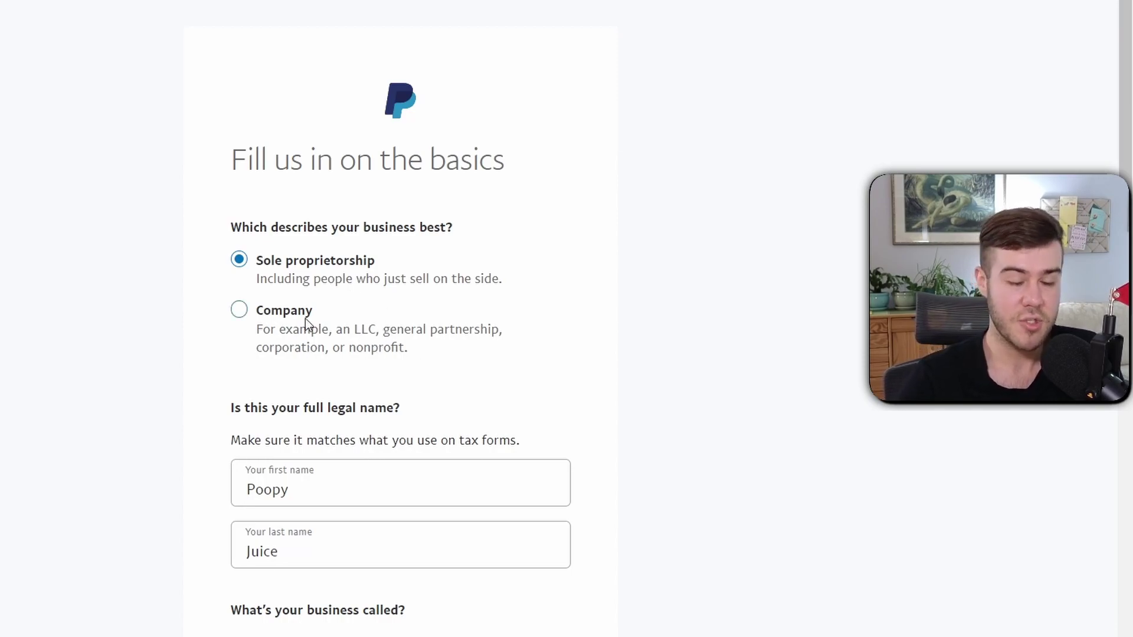
pyautogui.scroll(-8, 626, 287)
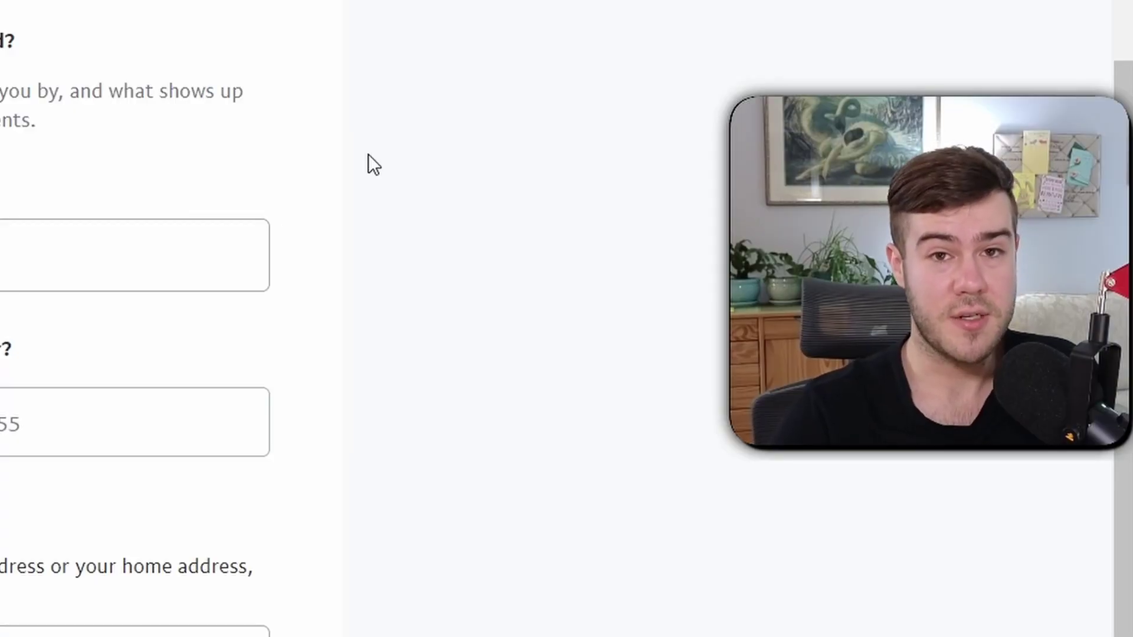
pyautogui.click(31, 264)
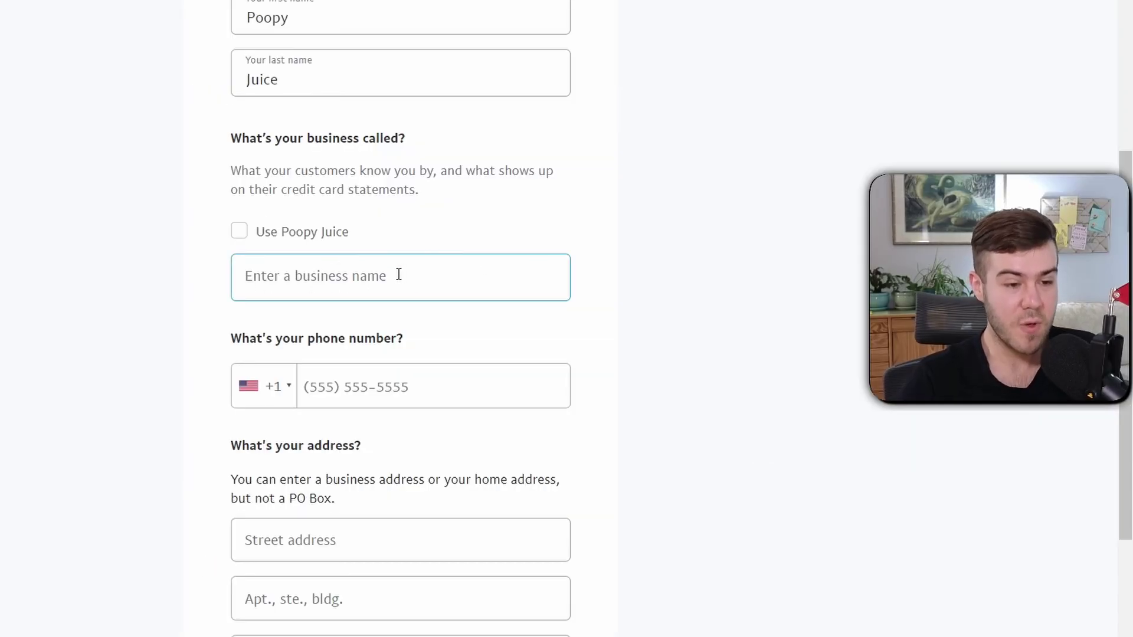
pyautogui.moveTo(270, 196); pyautogui.dragTo(433, 195)
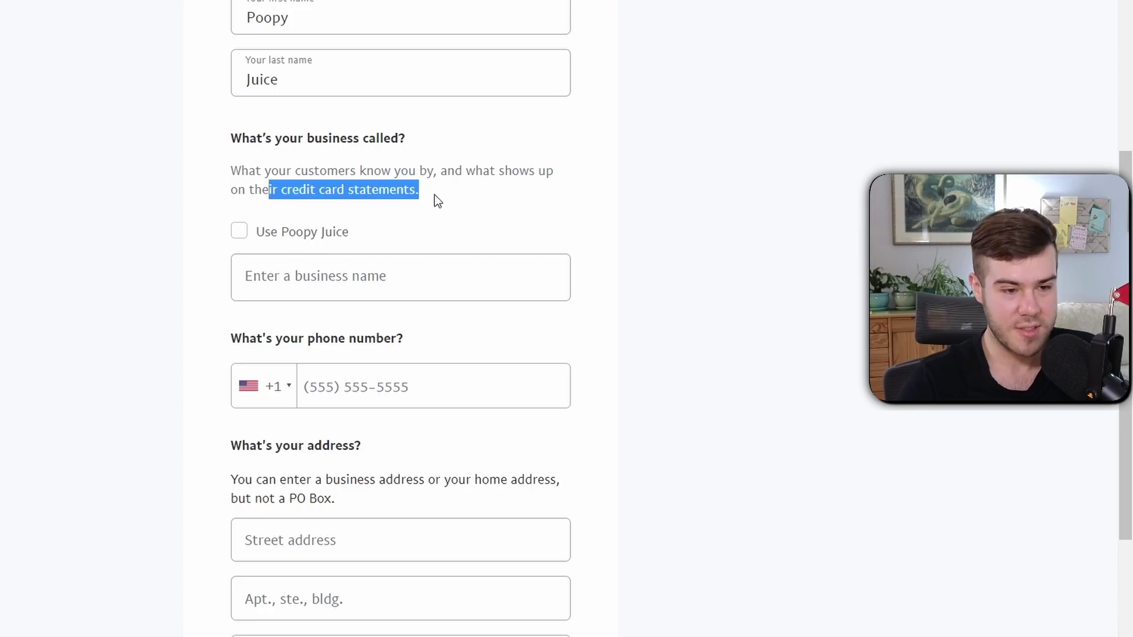
pyautogui.click(456, 277)
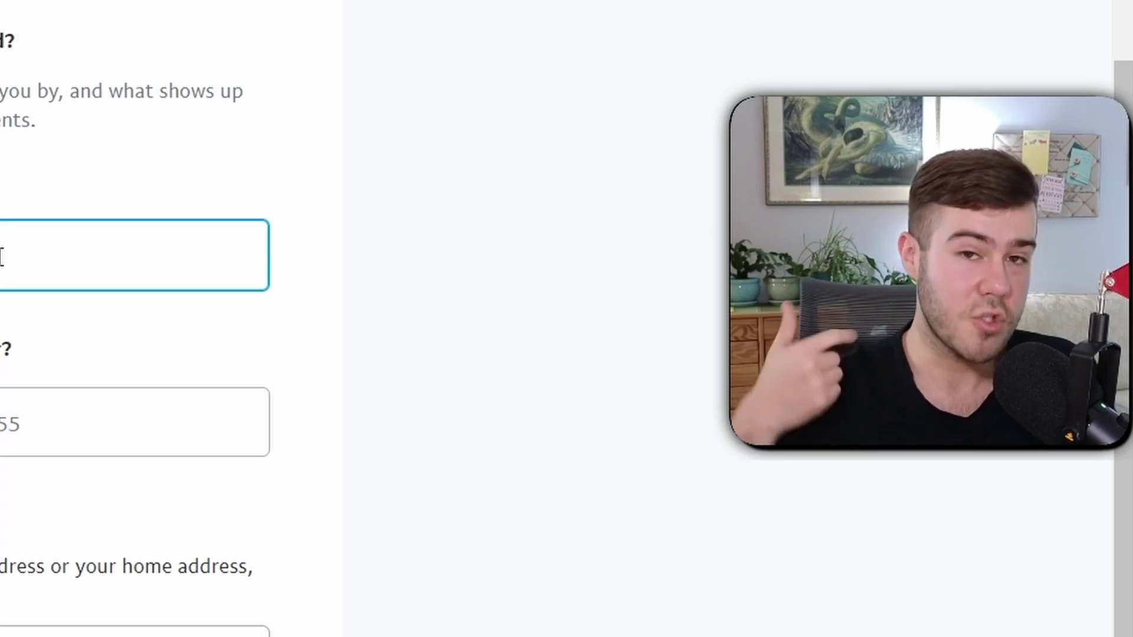
pyautogui.write('PoopyJuice')
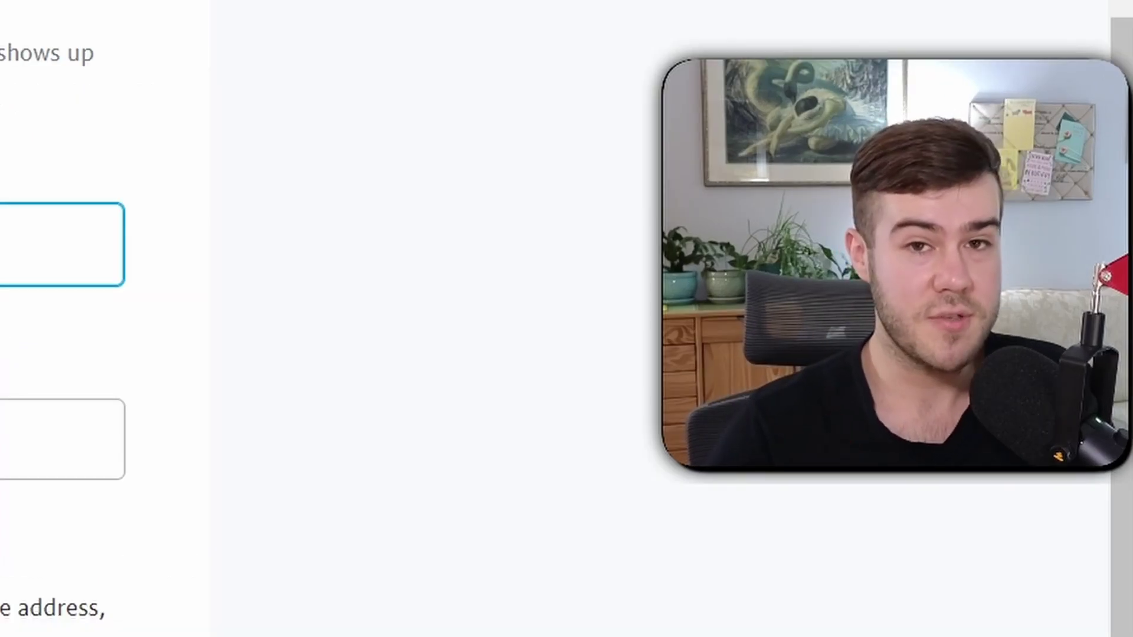
pyautogui.write('TT')
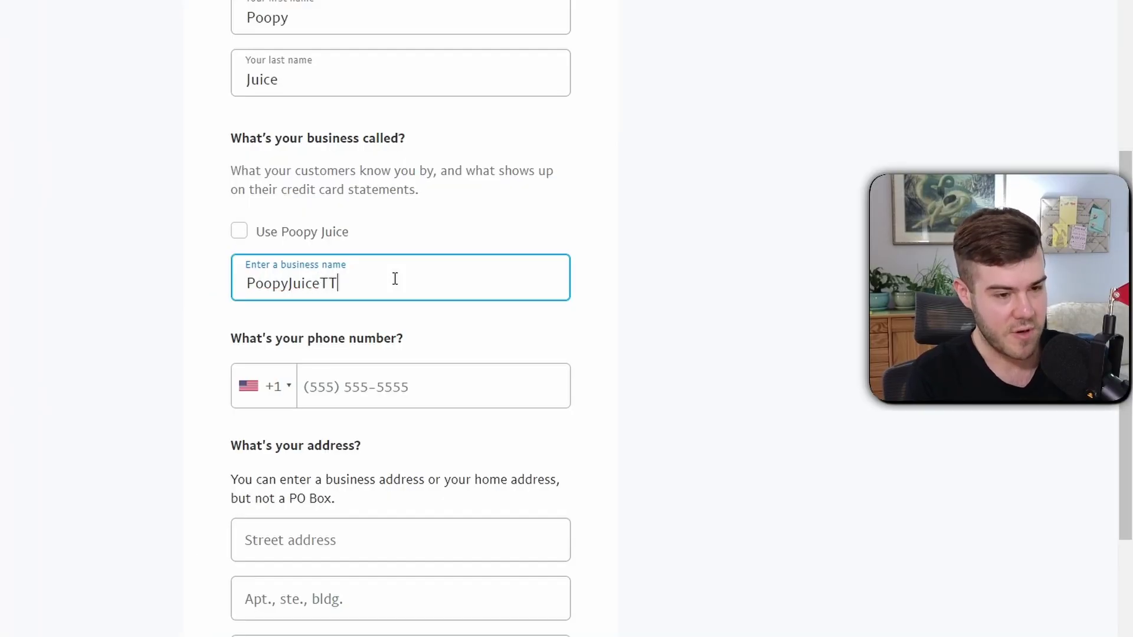
pyautogui.press('BackSpace')
pyautogui.press('BackSpace')
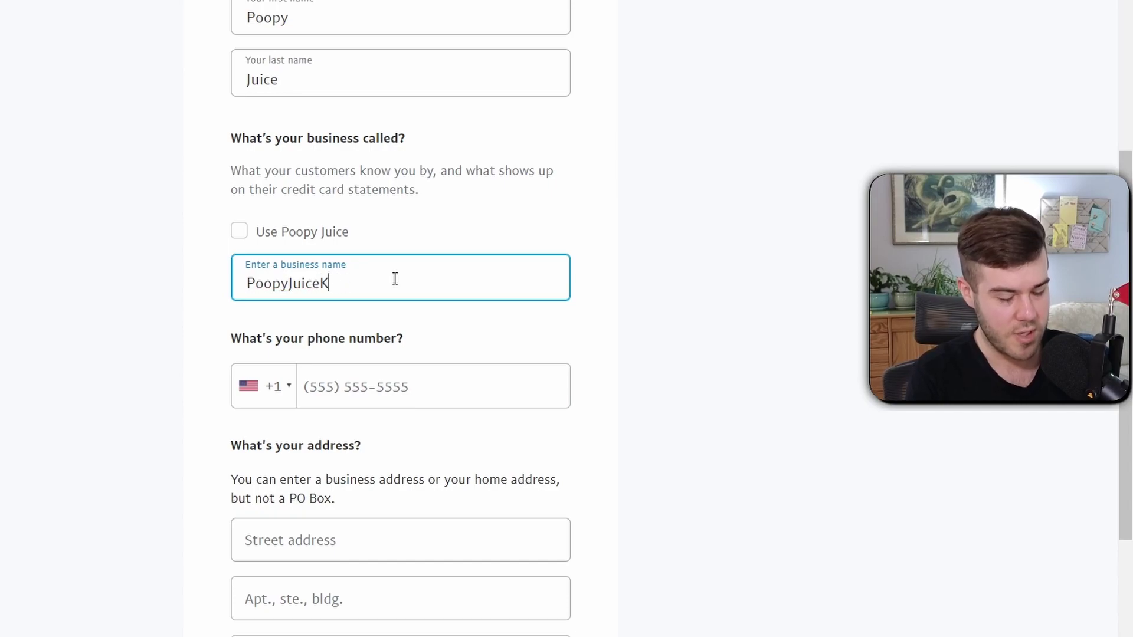
pyautogui.doubleClick(392, 284)
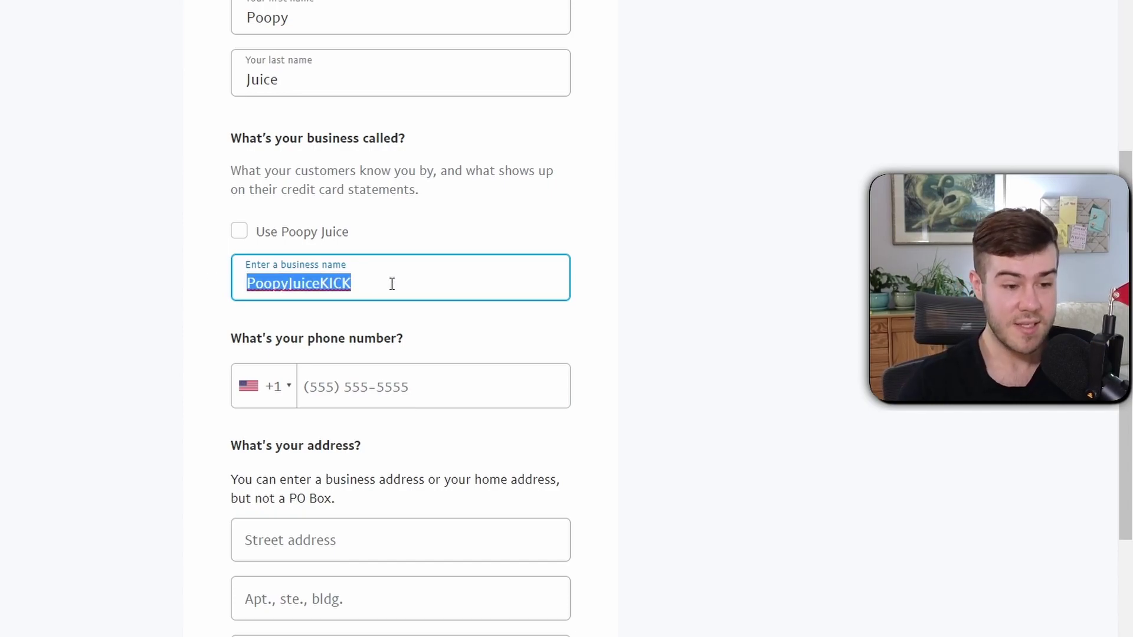
pyautogui.moveTo(281, 189); pyautogui.dragTo(432, 194)
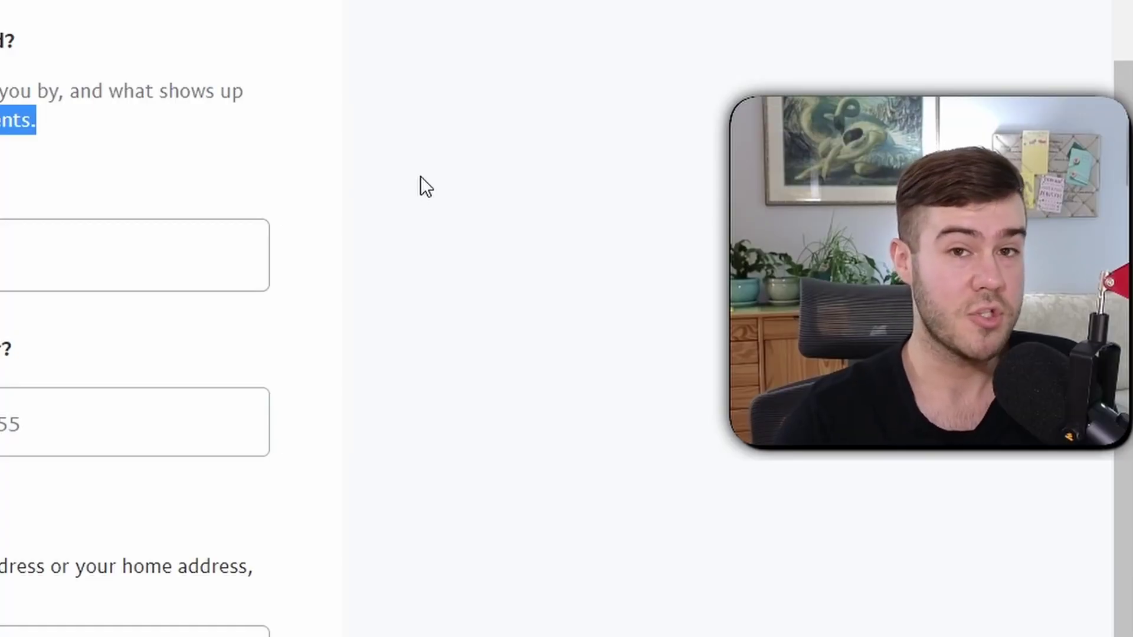
# Focus the business phone field and bring up the Google Voice homepage
pyautogui.click(37, 432)
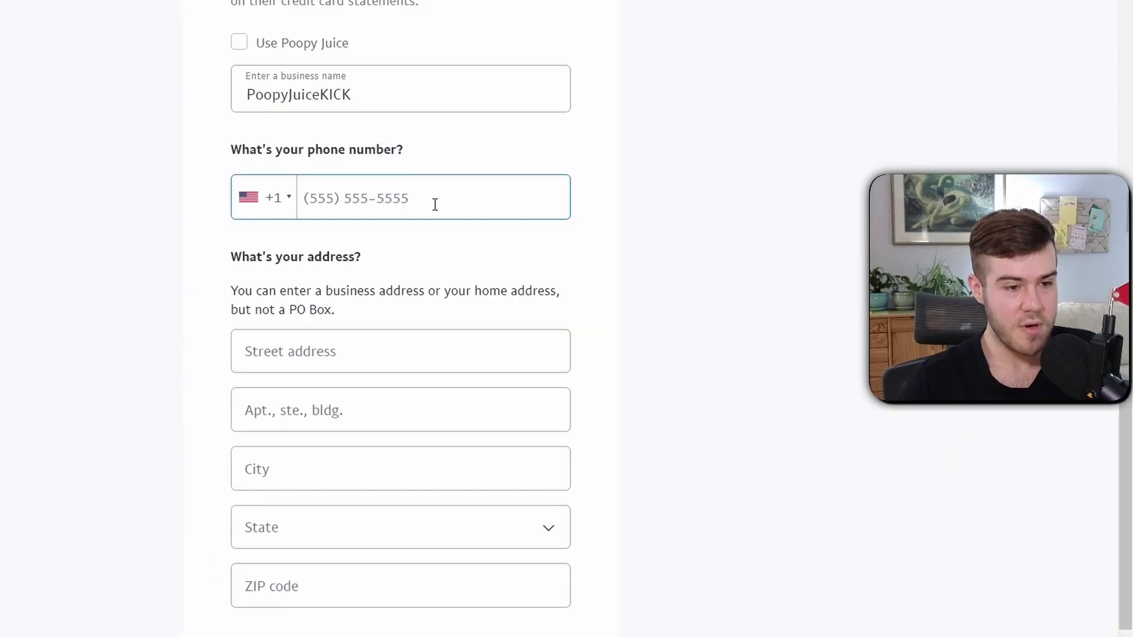
pyautogui.scroll(2, 440, 225)
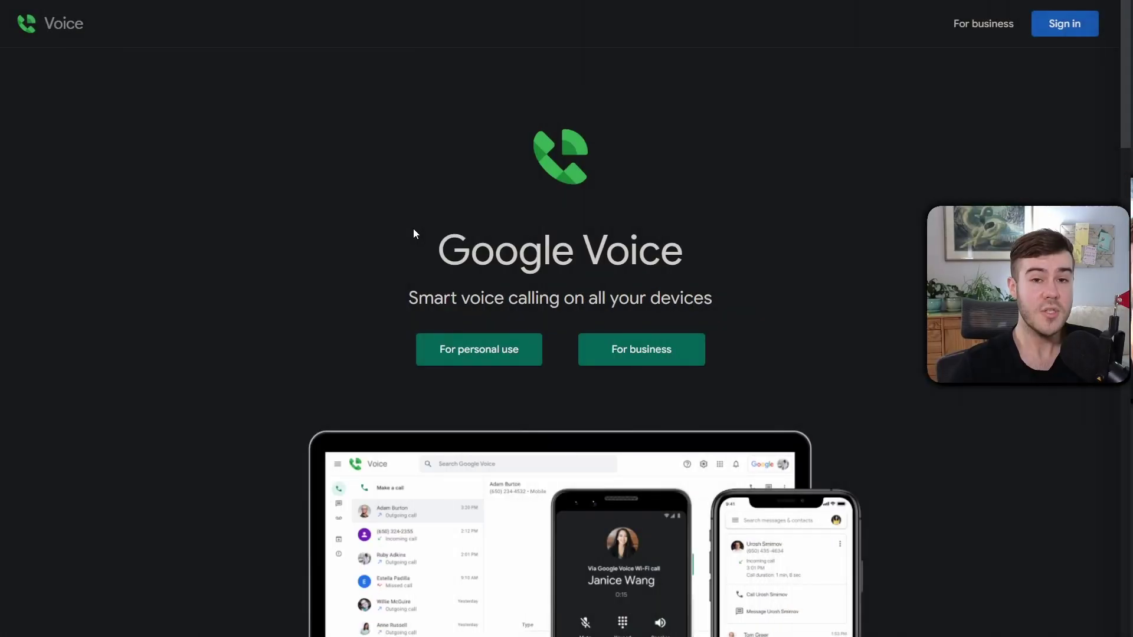
pyautogui.moveTo(413, 230); pyautogui.dragTo(741, 243)
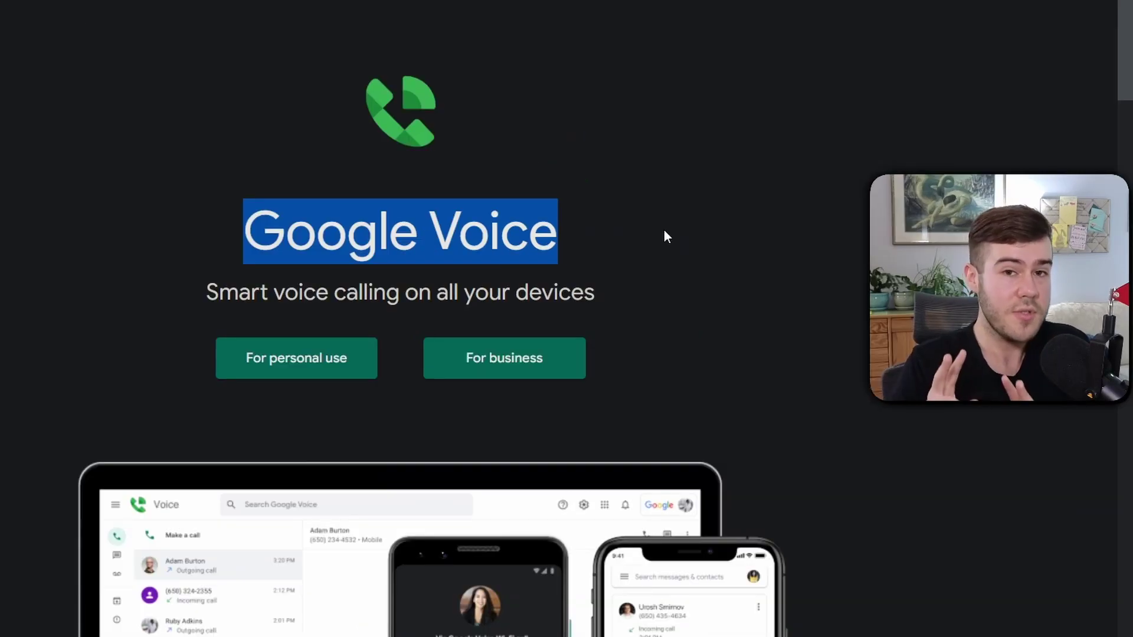
pyautogui.moveTo(244, 231); pyautogui.dragTo(680, 230)
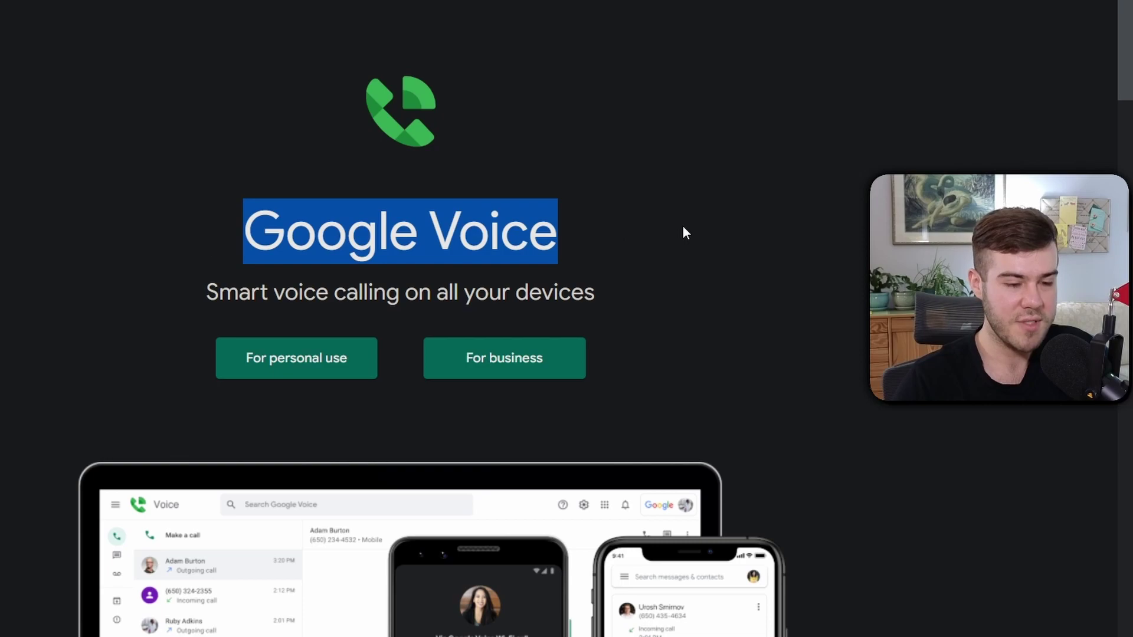
pyautogui.scroll(-3, 685, 230)
pyautogui.scroll(-2, 492, 423)
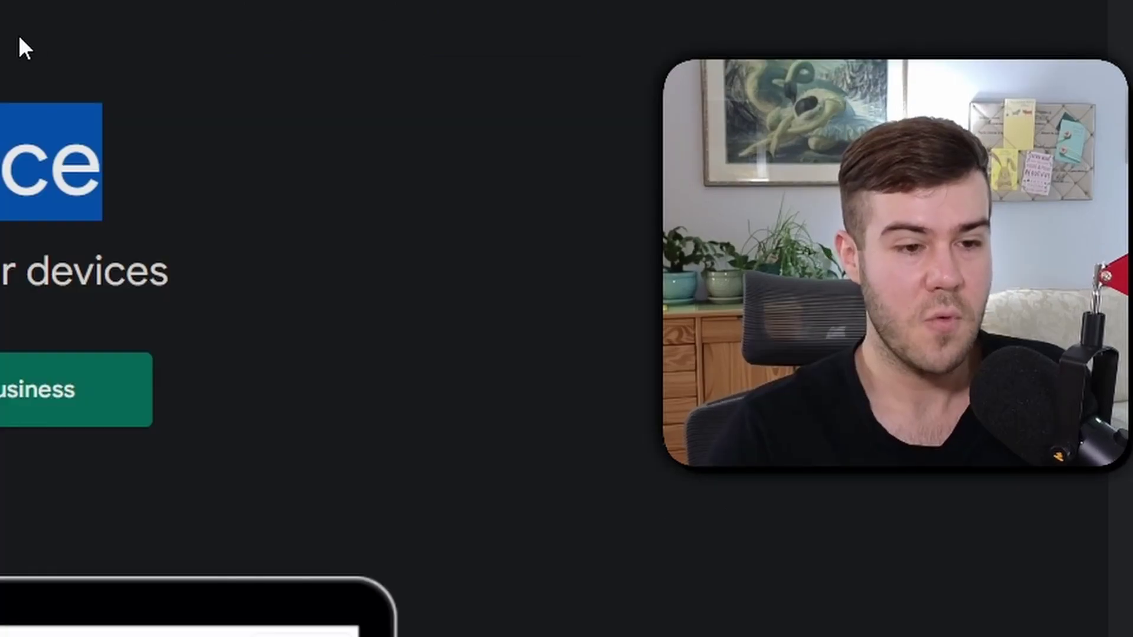
pyautogui.click(20, 46)
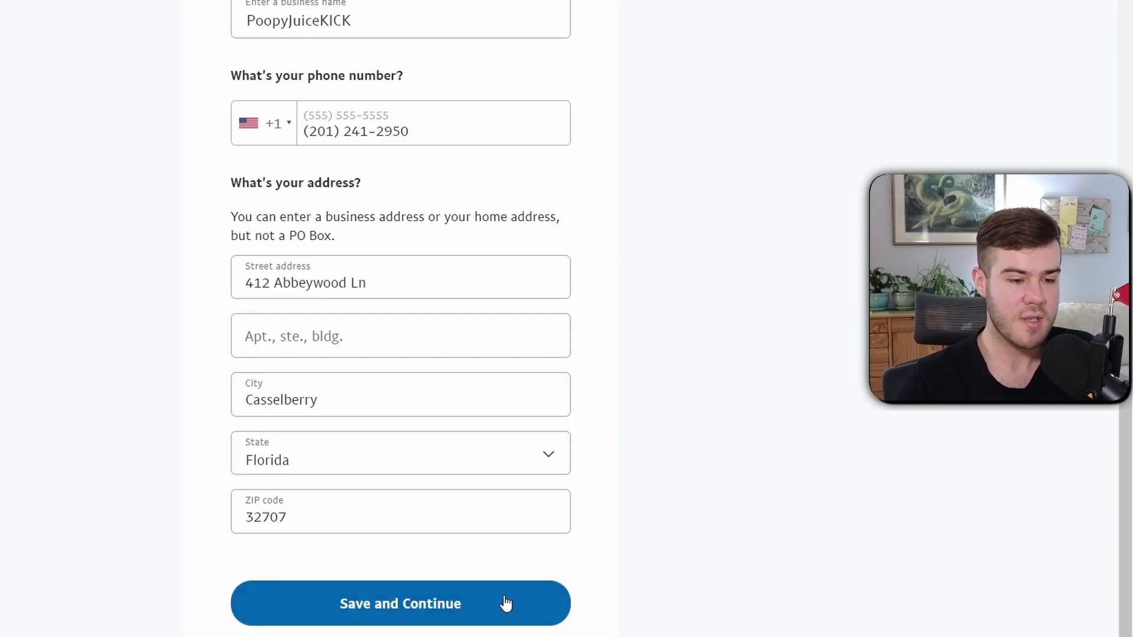
# Save the contact details and set the business keyword 'stream' to Cable/Pay Television
pyautogui.click(457, 611)
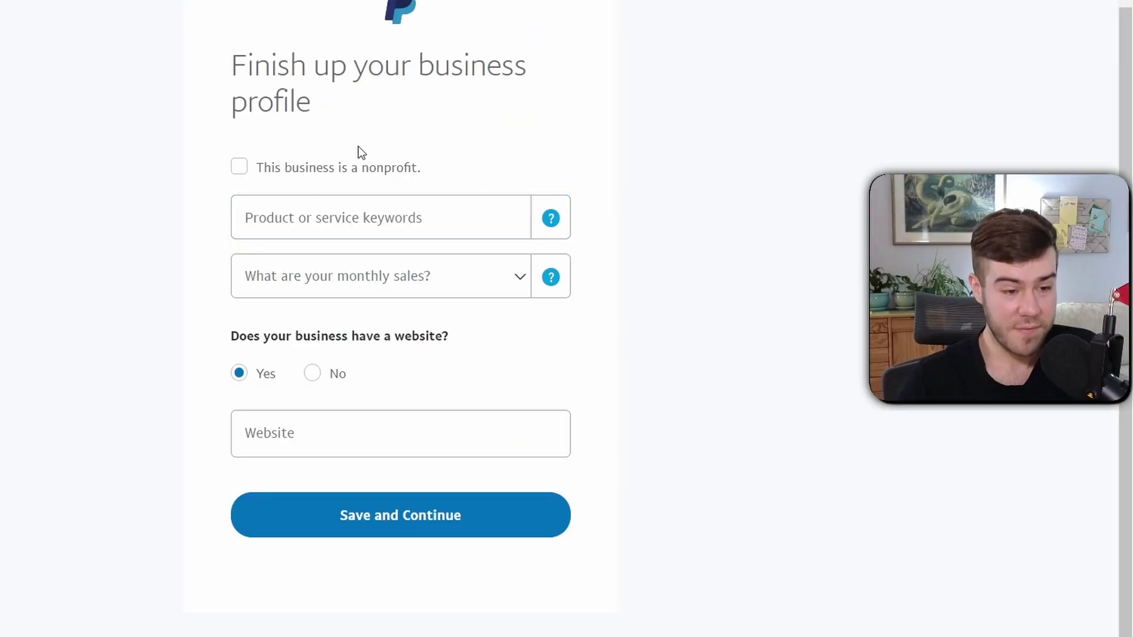
pyautogui.click(358, 222)
pyautogui.write('stream')
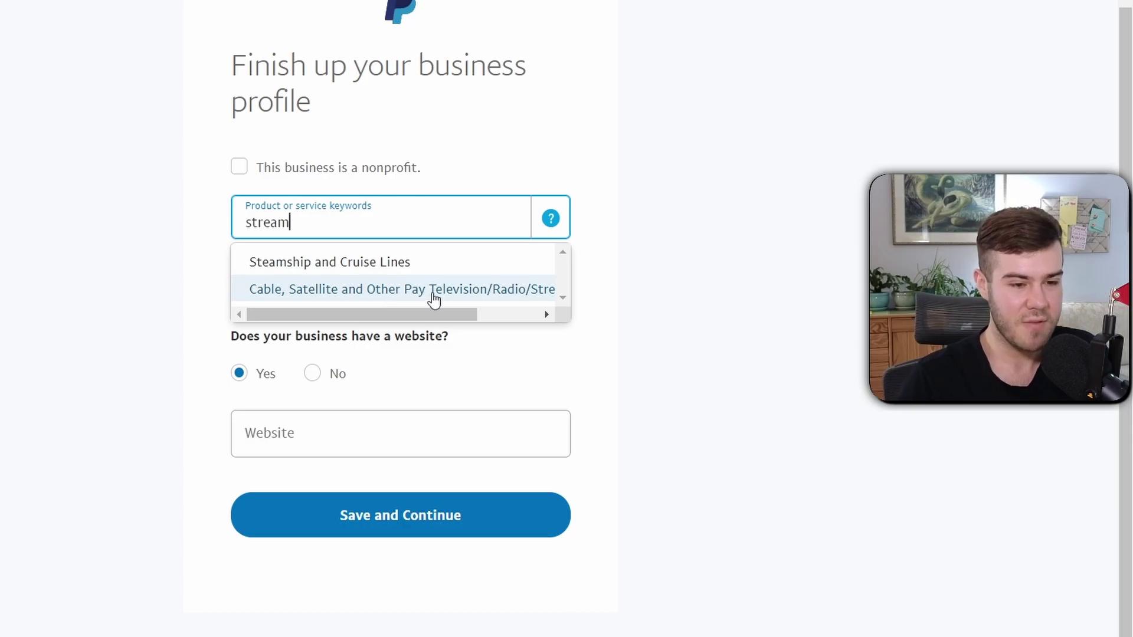
pyautogui.click(433, 295)
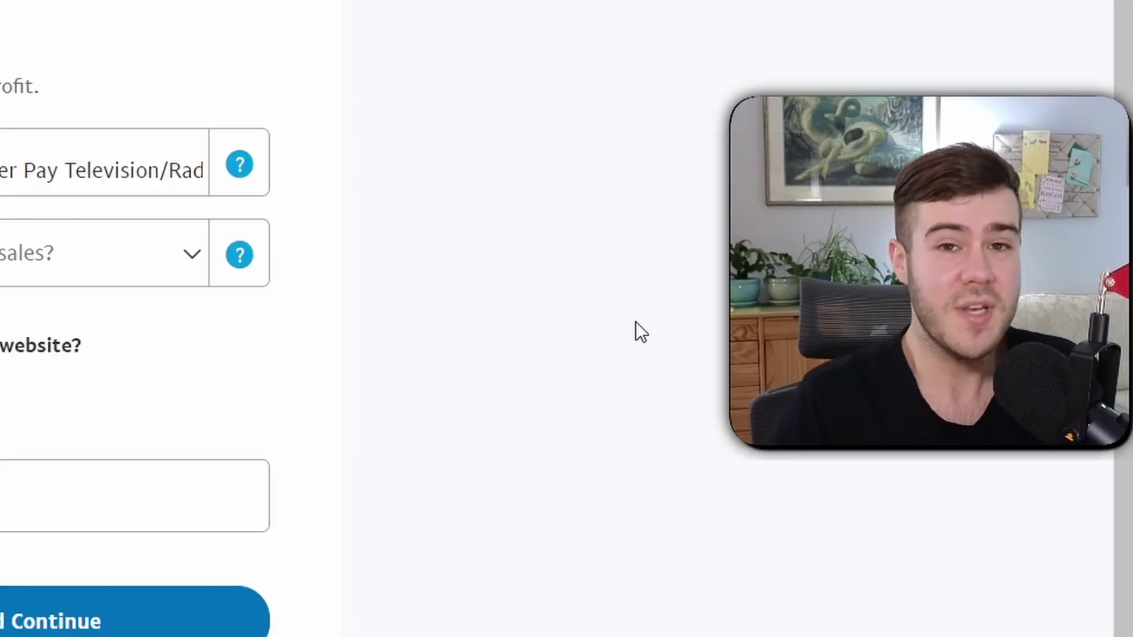
pyautogui.click(3, 141)
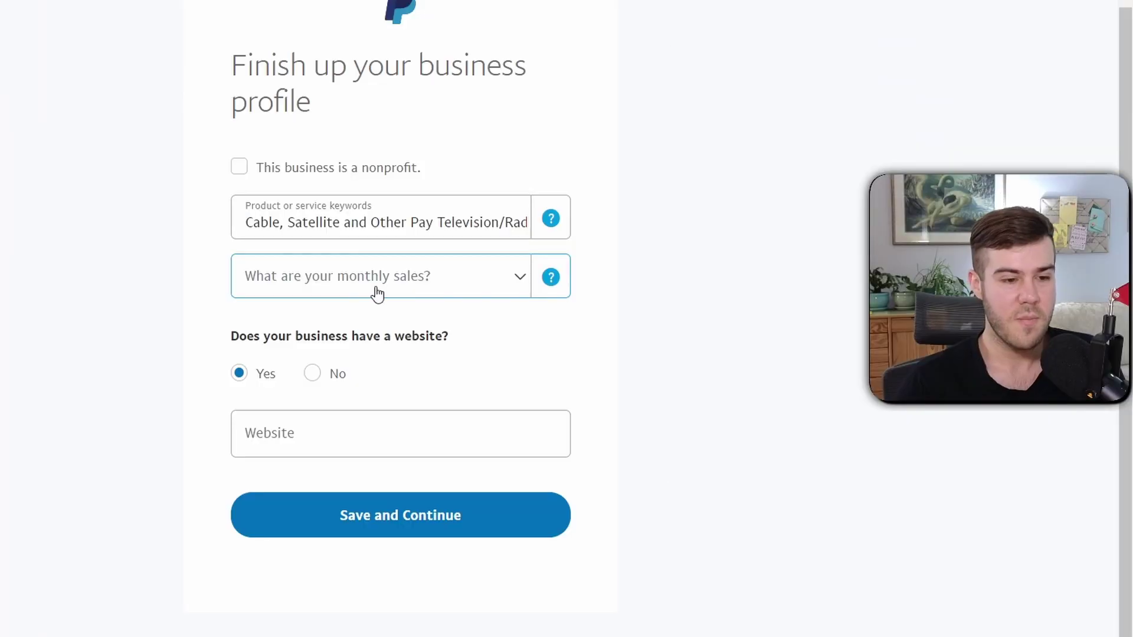
# Set monthly sales to Up to USD $4,999, no website, no debit card, and save
pyautogui.click(378, 294)
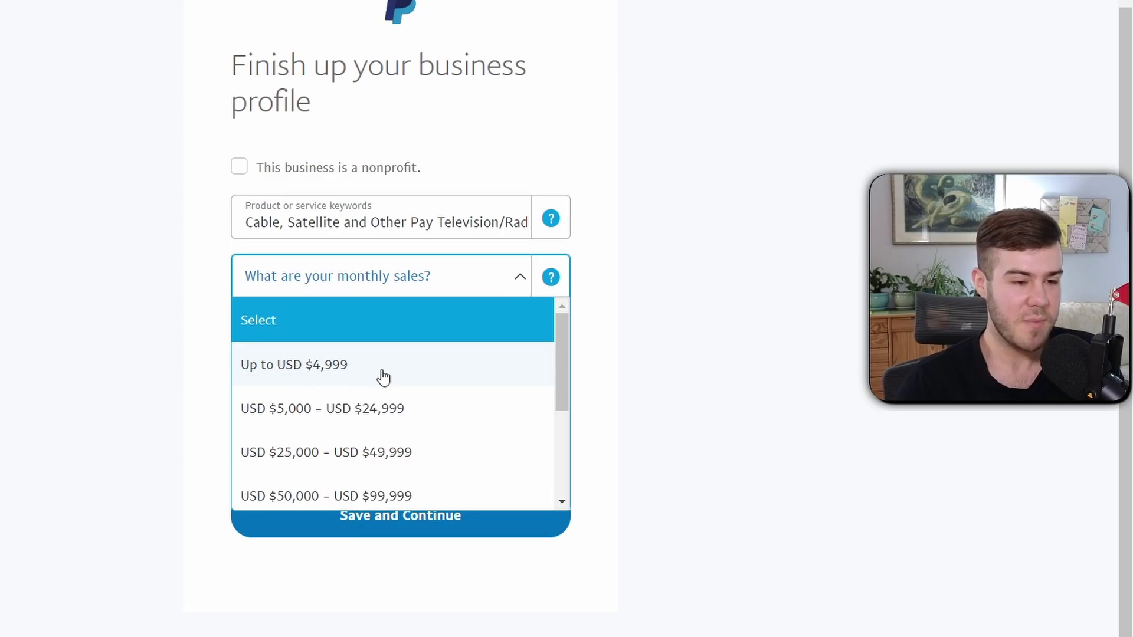
pyautogui.click(321, 367)
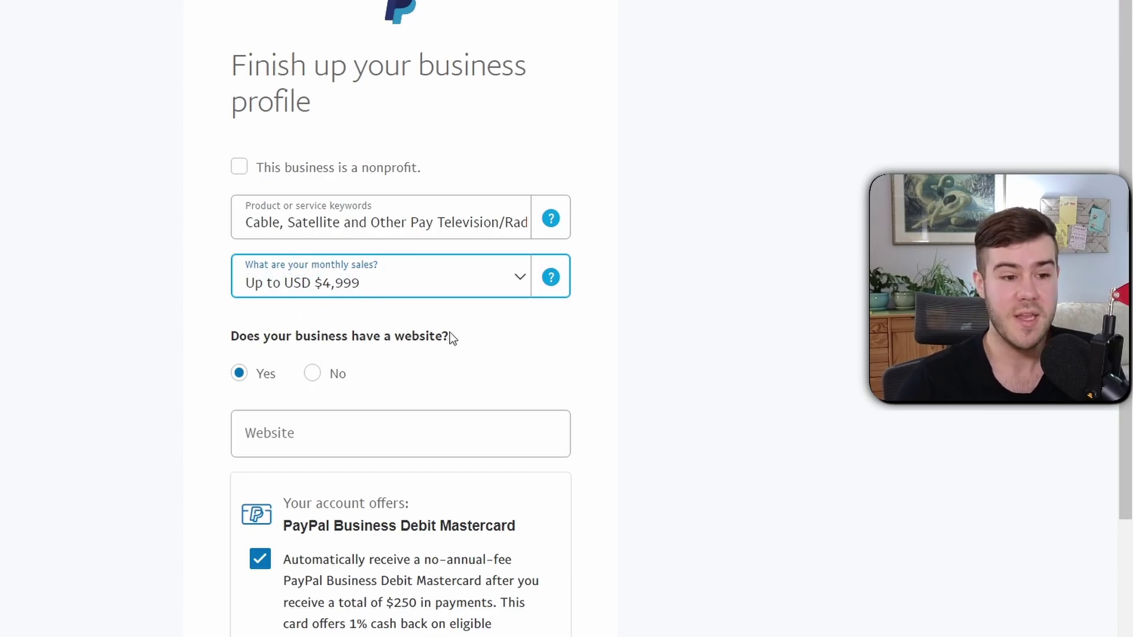
pyautogui.scroll(-3, 450, 338)
pyautogui.click(358, 233)
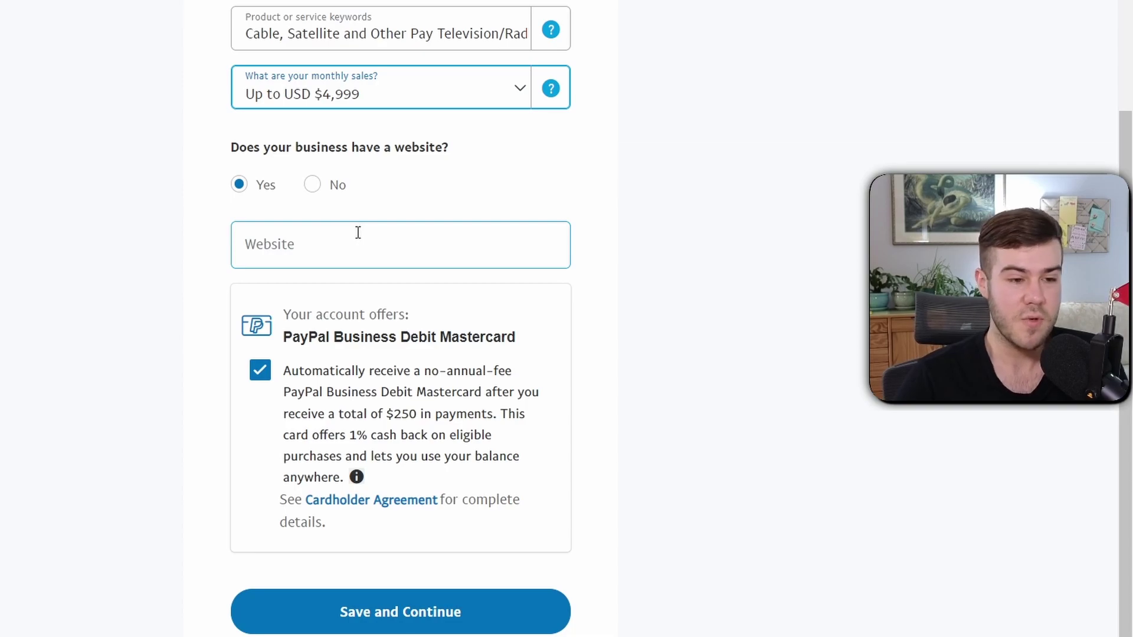
pyautogui.click(313, 187)
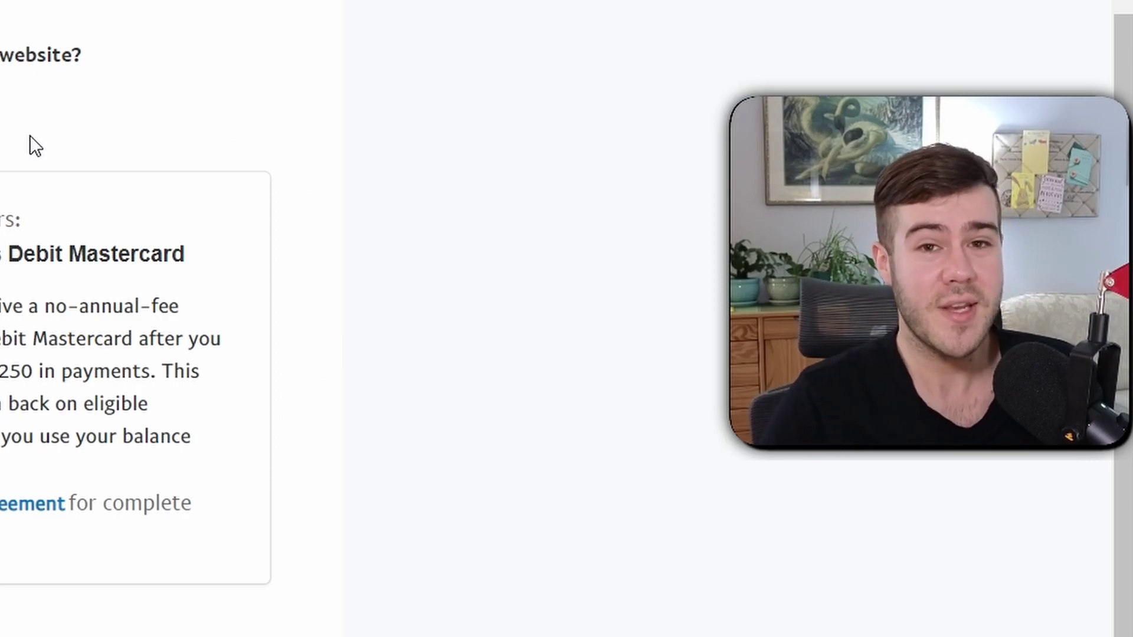
pyautogui.click(259, 309)
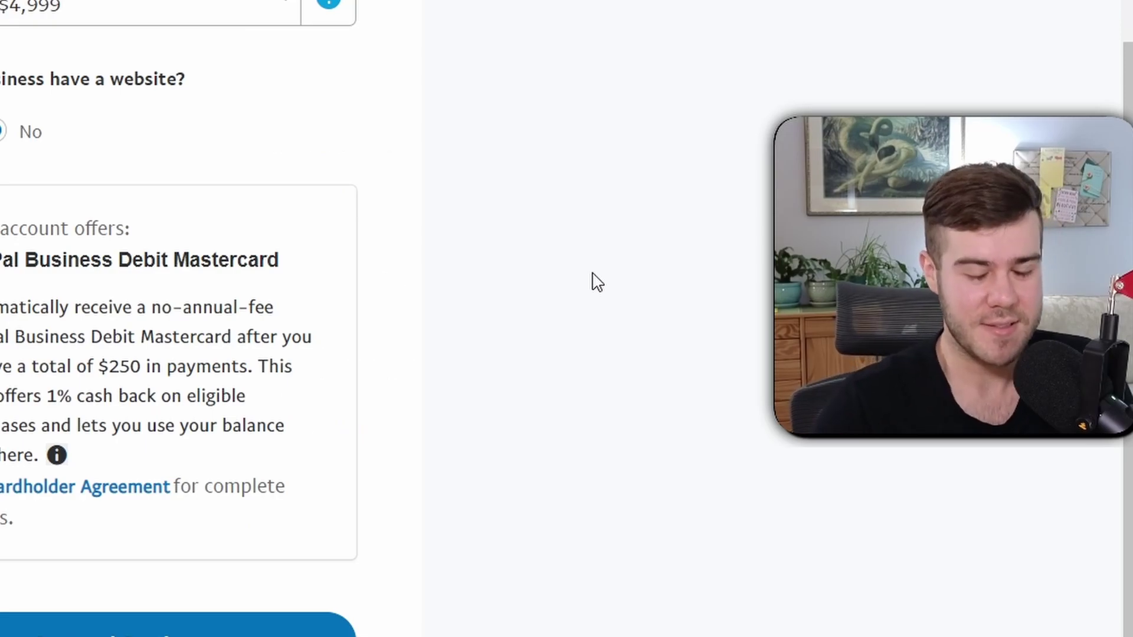
pyautogui.click(395, 563)
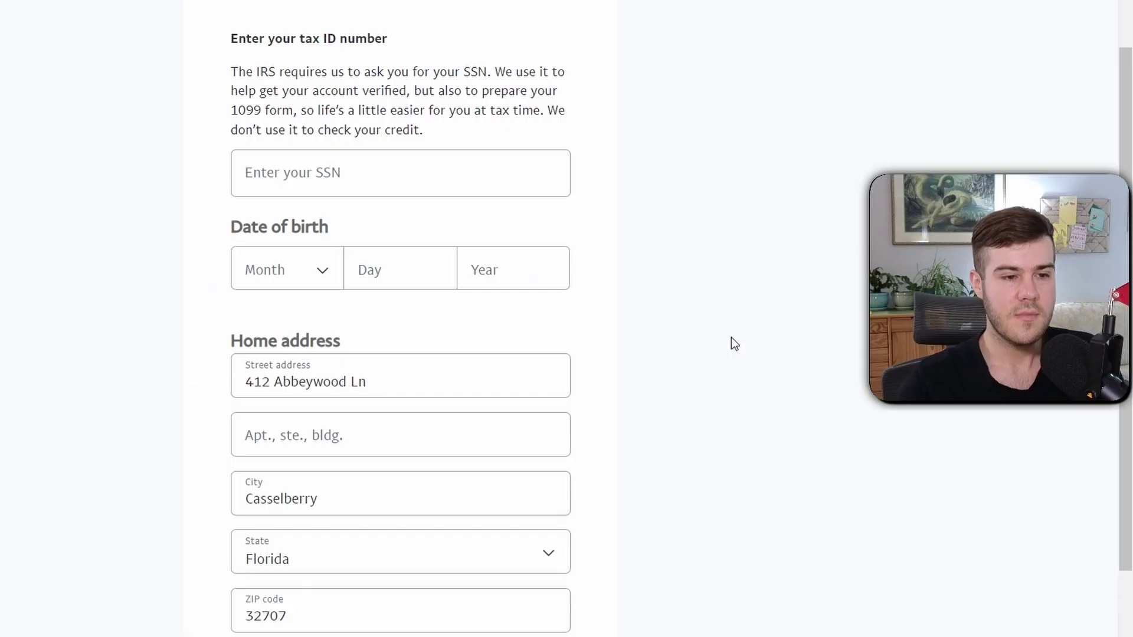
# Submit the social security number and personal details, then re-enter the date of birth
pyautogui.click(380, 184)
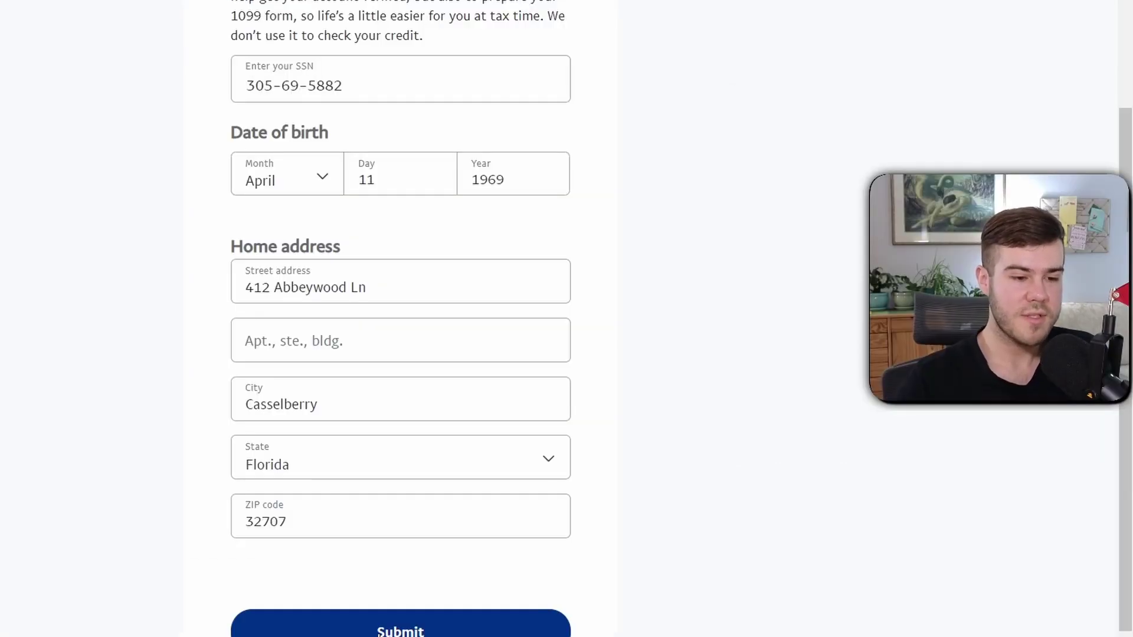
pyautogui.press('Return')
pyautogui.scroll(-2, 622, 324)
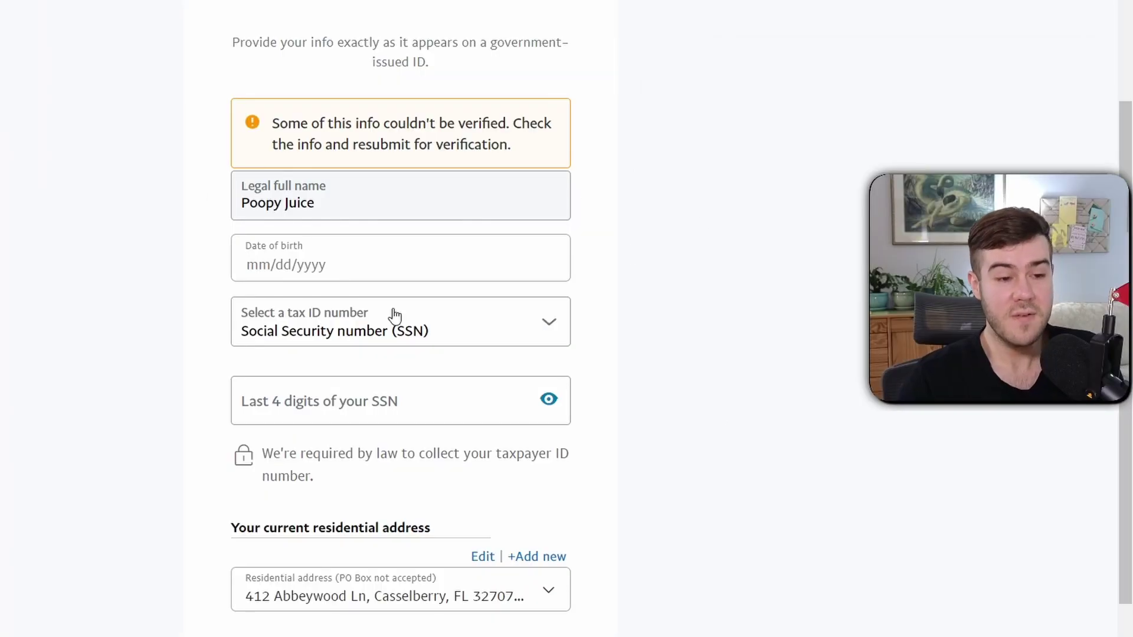
pyautogui.click(343, 270)
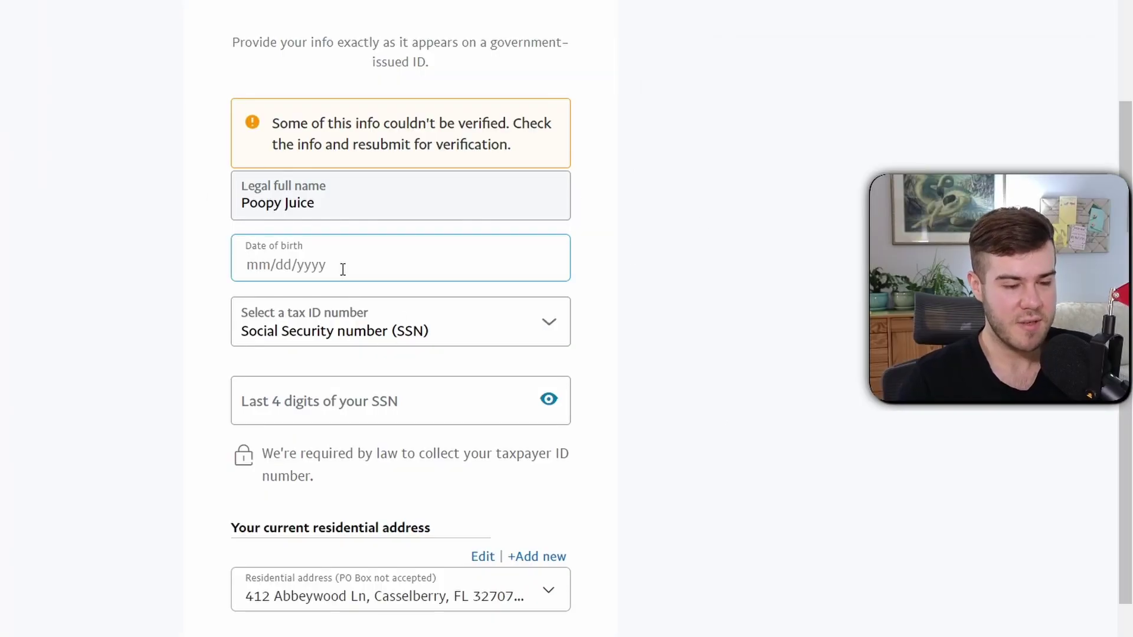
pyautogui.press('Tab')
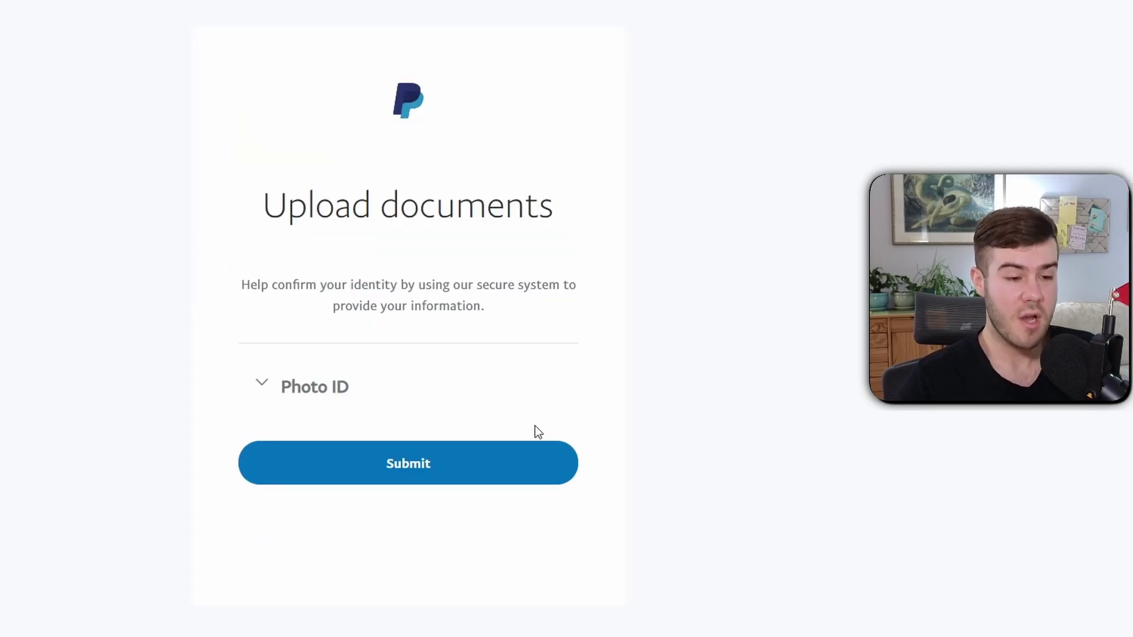
# Upload an Other government ID (front only) as photo ID, submit it, and continue
pyautogui.click(297, 393)
pyautogui.scroll(-2, 384, 415)
pyautogui.click(392, 359)
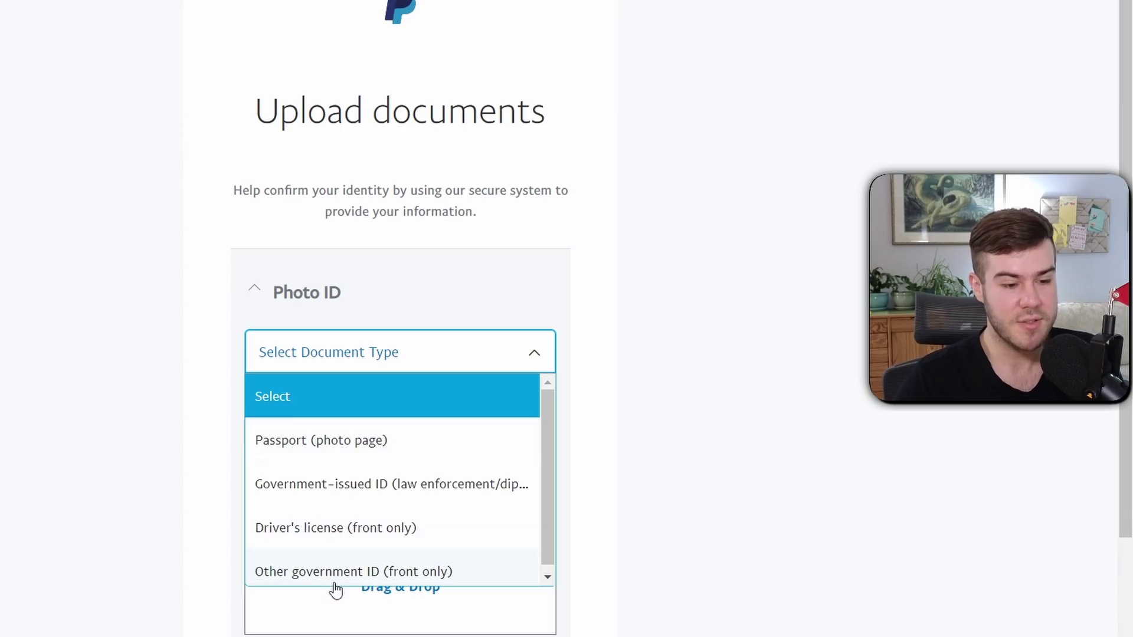
pyautogui.click(361, 575)
pyautogui.scroll(-2, 348, 579)
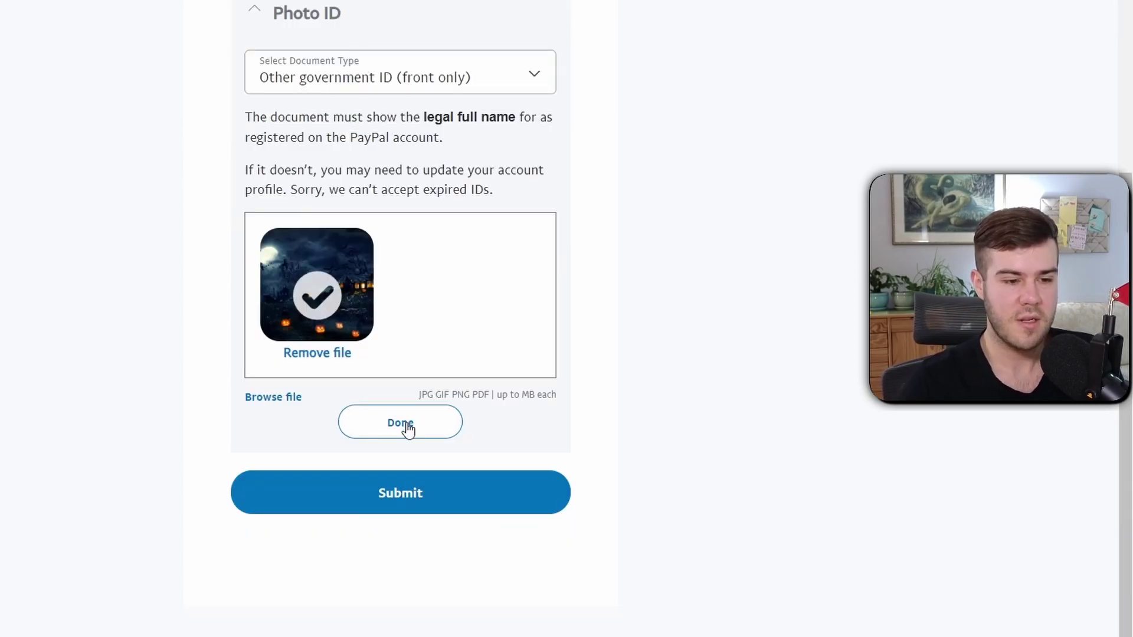
pyautogui.click(405, 423)
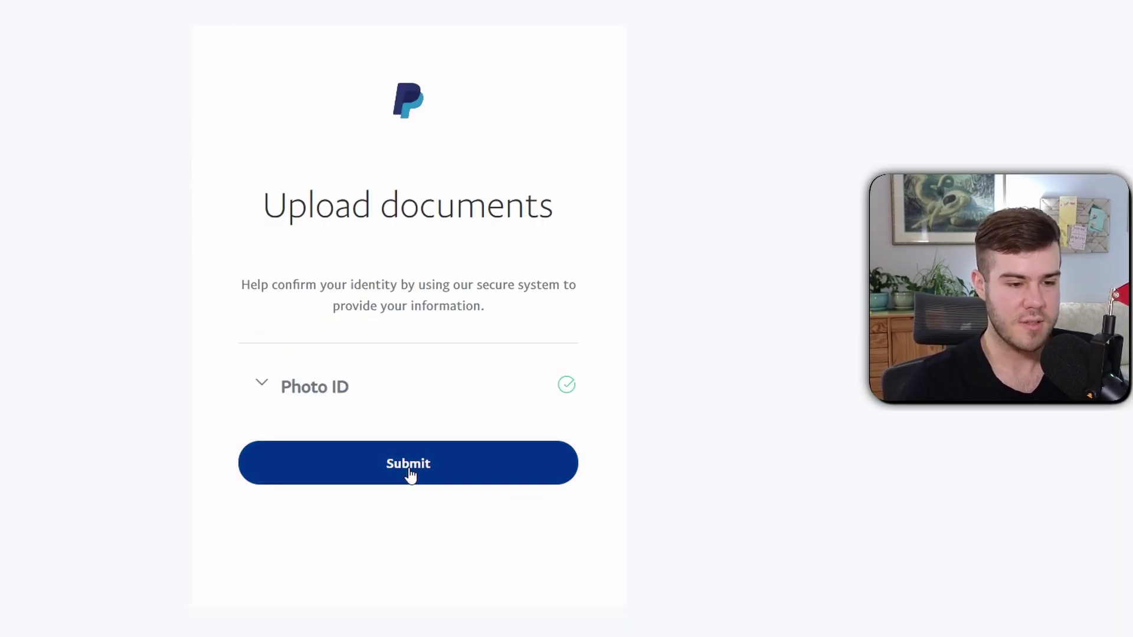
pyautogui.click(409, 473)
pyautogui.click(428, 446)
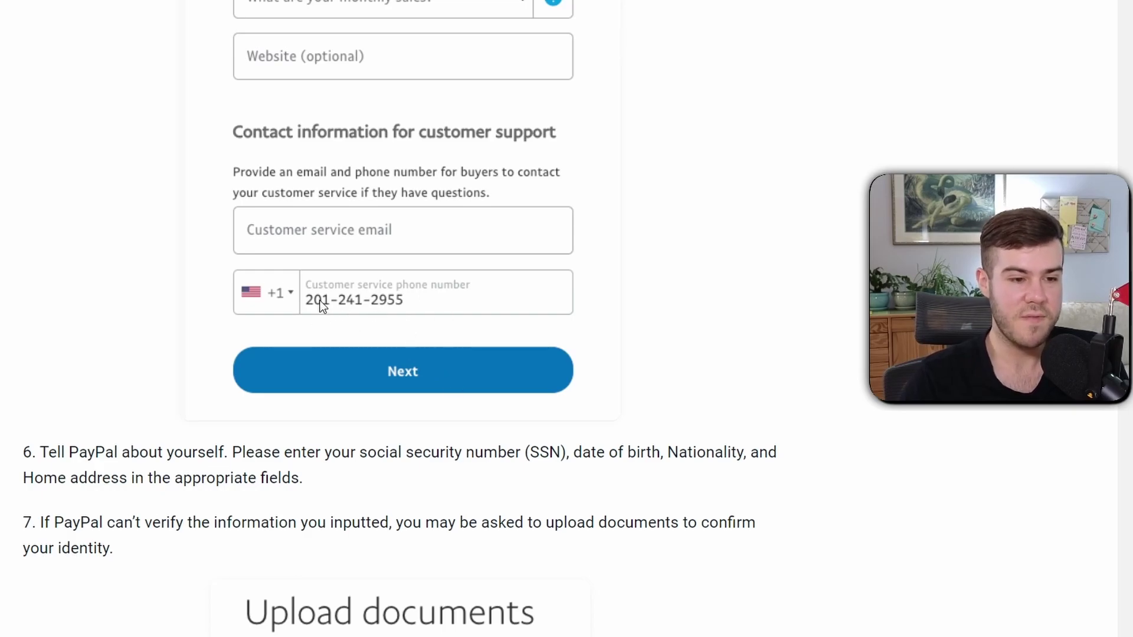
# Scroll through the help article's upload-documents steps
pyautogui.scroll(-15, 468, 295)
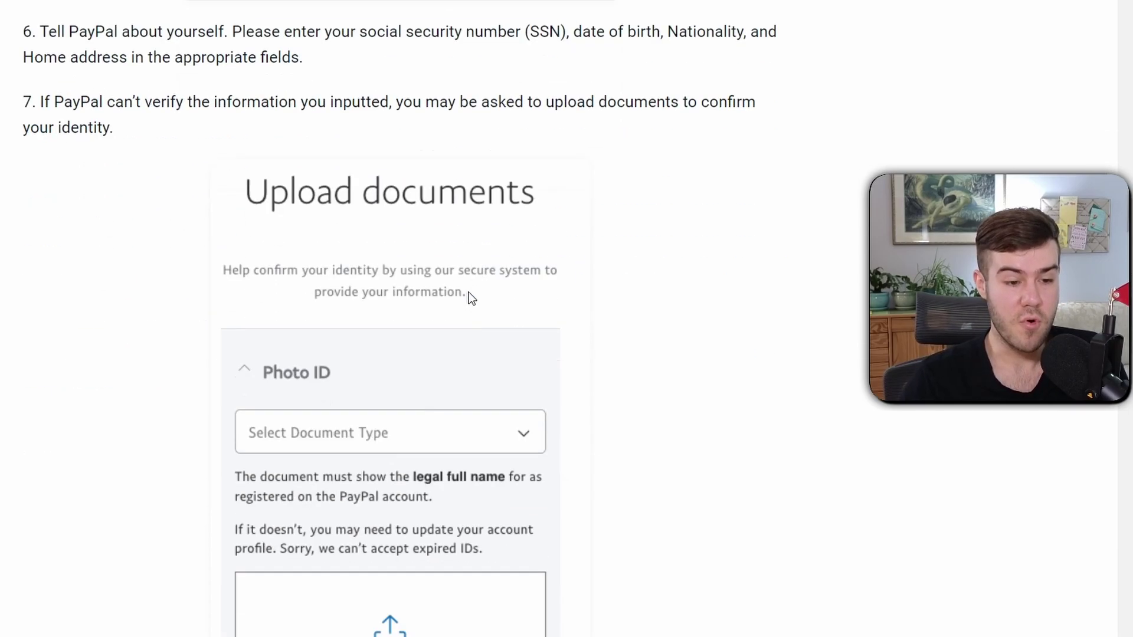
pyautogui.scroll(2, 369, 314)
pyautogui.scroll(-3, 380, 314)
pyautogui.scroll(6, 380, 314)
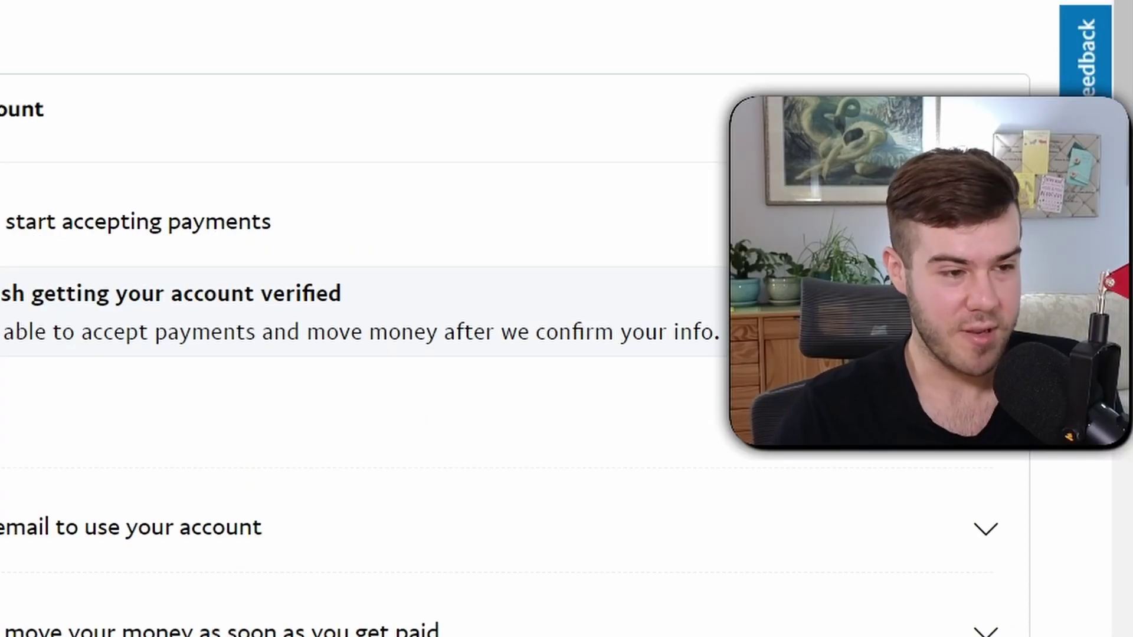
# Connect PayPal Plus as a Streamlabs tip method, confirm, and pass the I'm not a robot check
pyautogui.scroll(-4, 218, 169)
pyautogui.scroll(4, 496, 192)
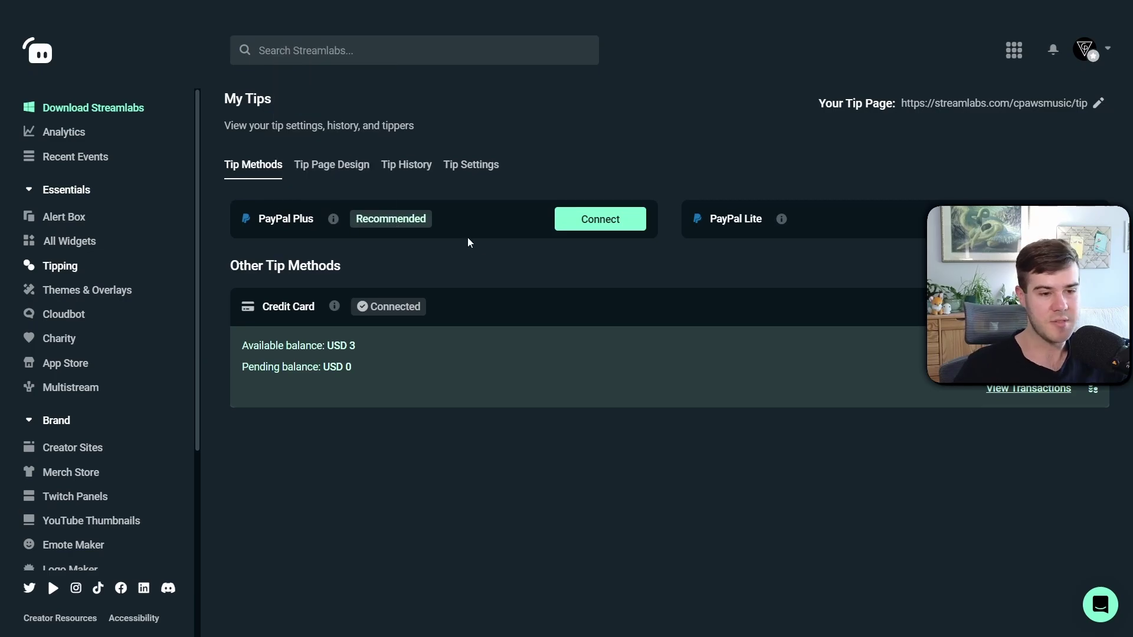
pyautogui.click(605, 228)
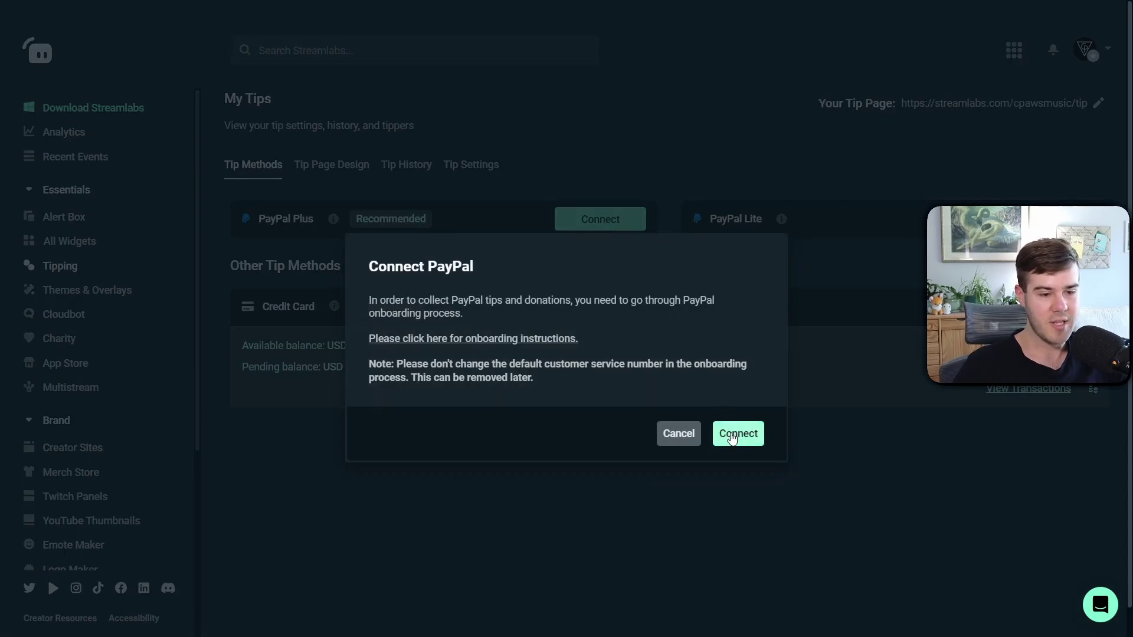
pyautogui.click(730, 433)
pyautogui.click(286, 195)
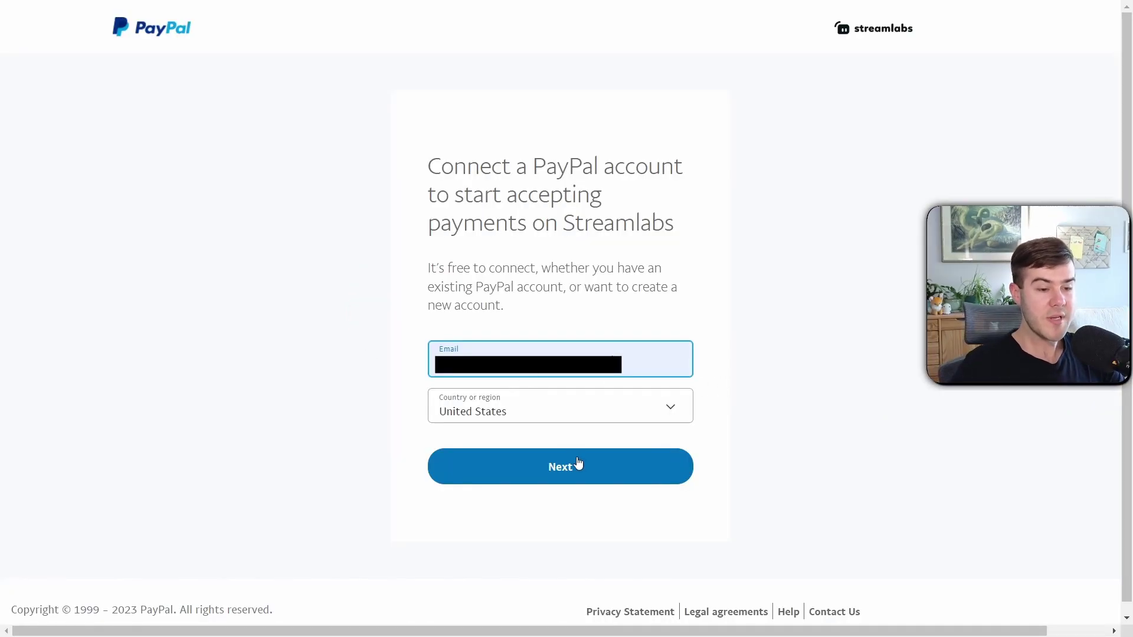
# Log in to PayPal with the account e-mail and choose the existing business account
pyautogui.click(566, 472)
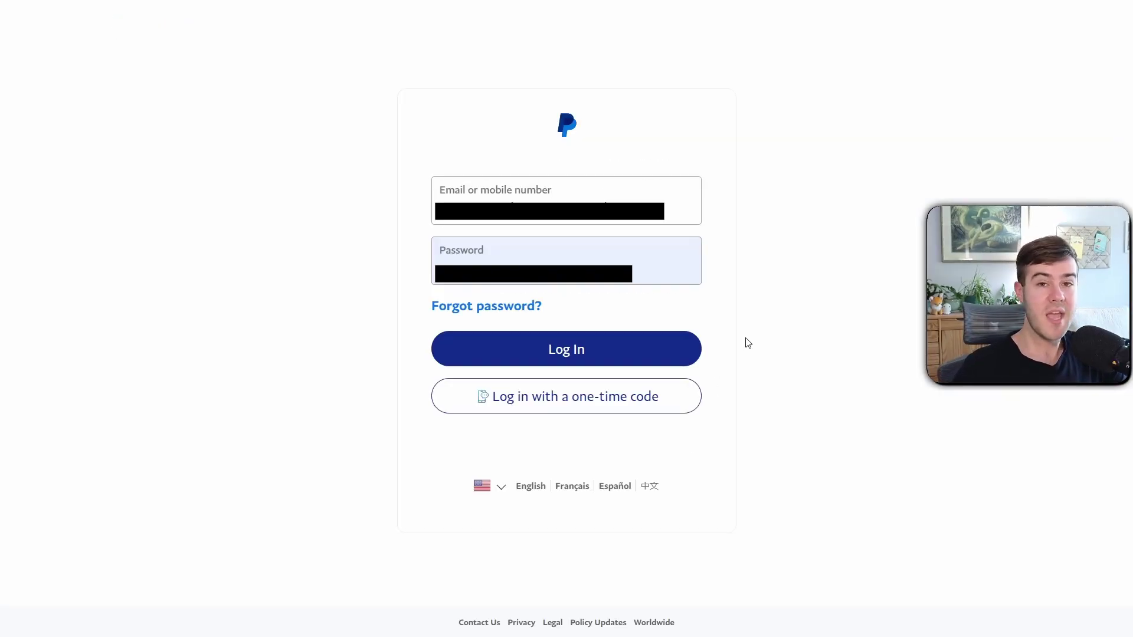
pyautogui.click(581, 355)
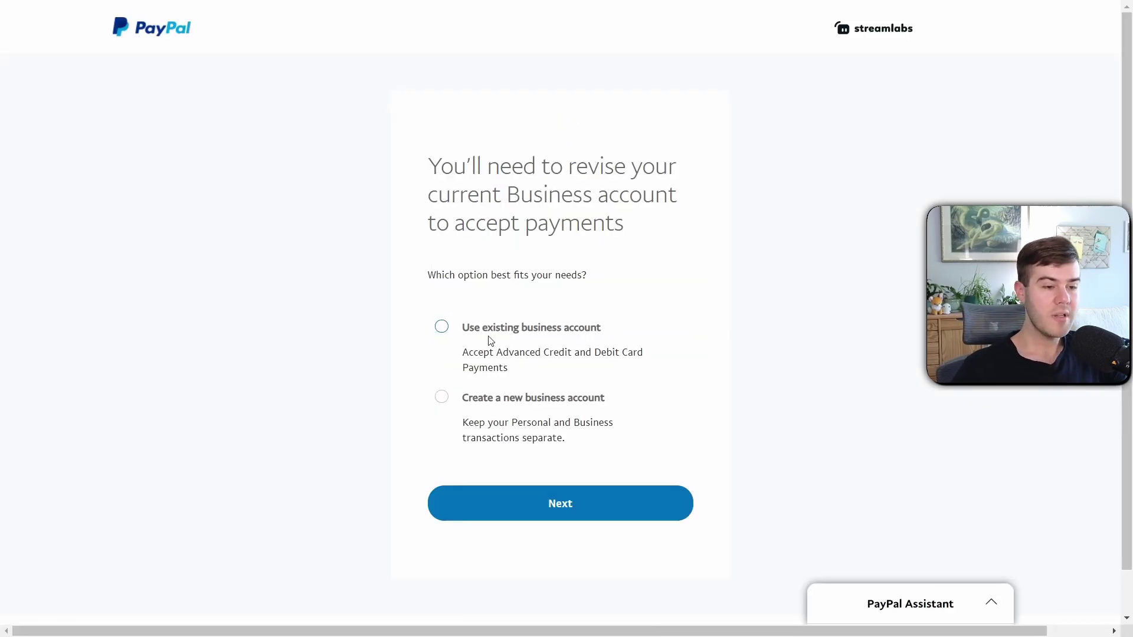
pyautogui.click(440, 328)
pyautogui.click(550, 501)
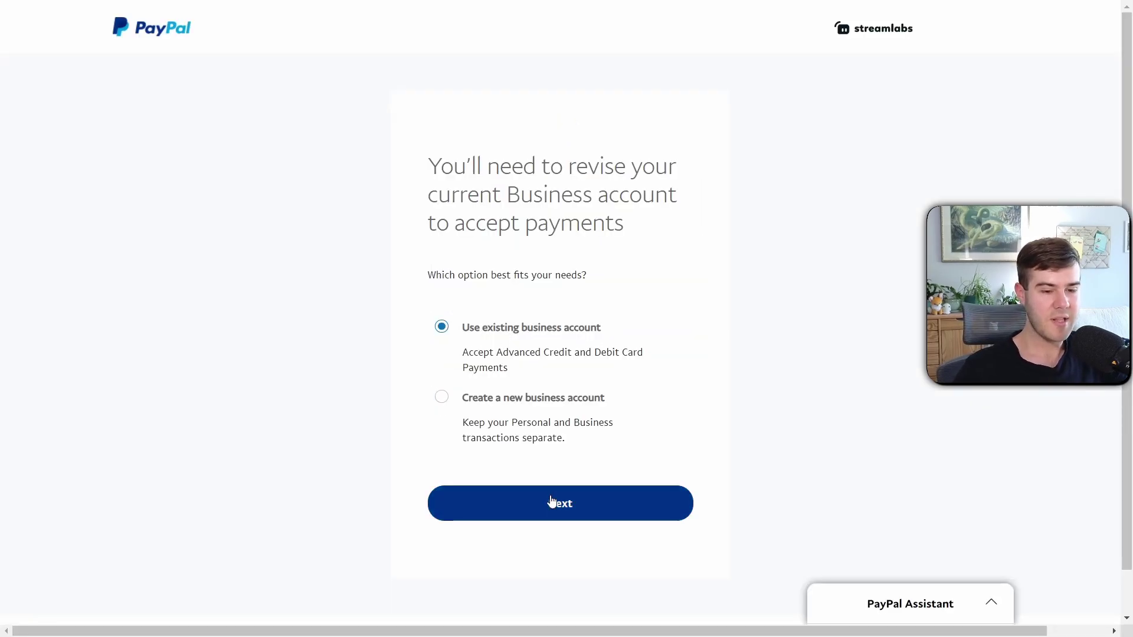
# Mark the business as having no website and paste the customer service e-mail and phone
pyautogui.scroll(-1, 572, 219)
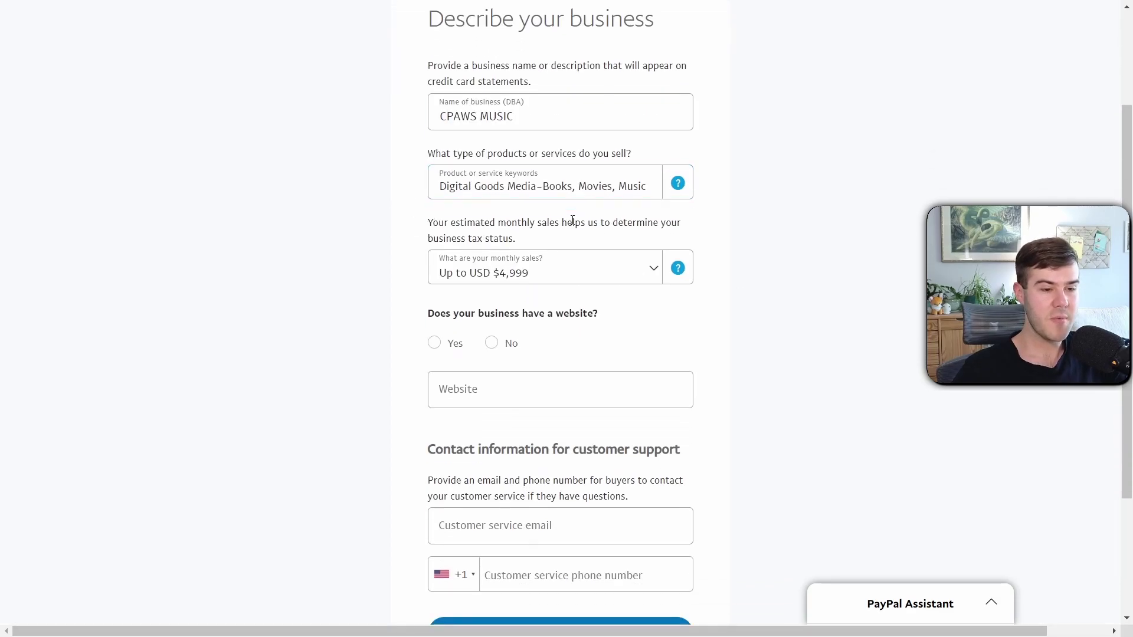
pyautogui.click(491, 343)
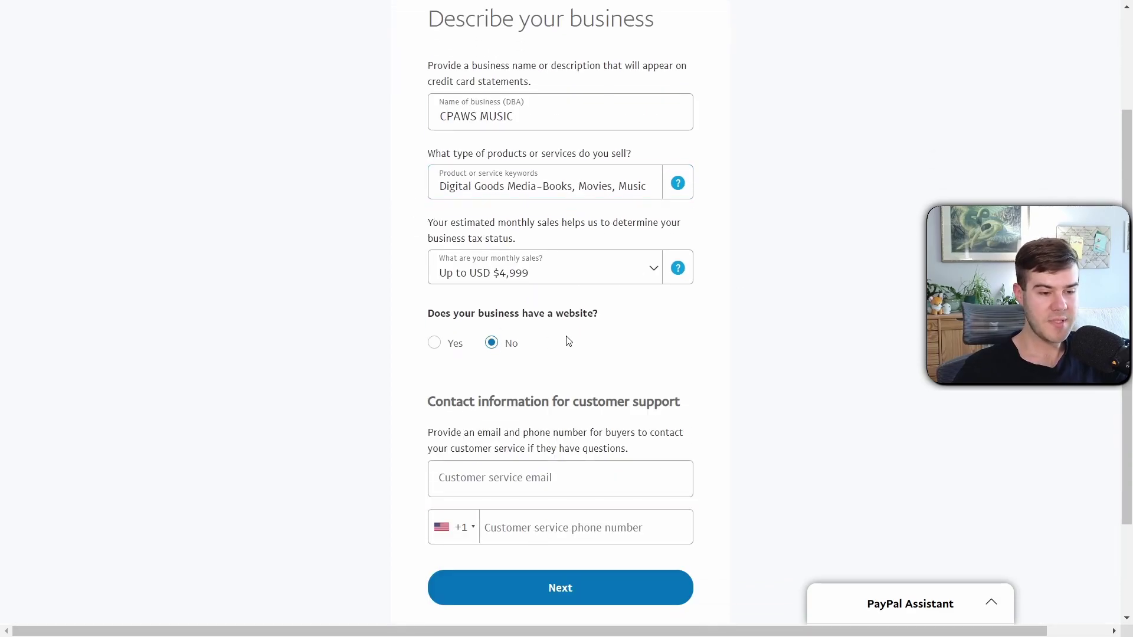
pyautogui.scroll(-1, 531, 384)
pyautogui.click(484, 411)
pyautogui.hotkey('ctrl', 'v')
pyautogui.scroll(-1, 560, 405)
pyautogui.click(534, 411)
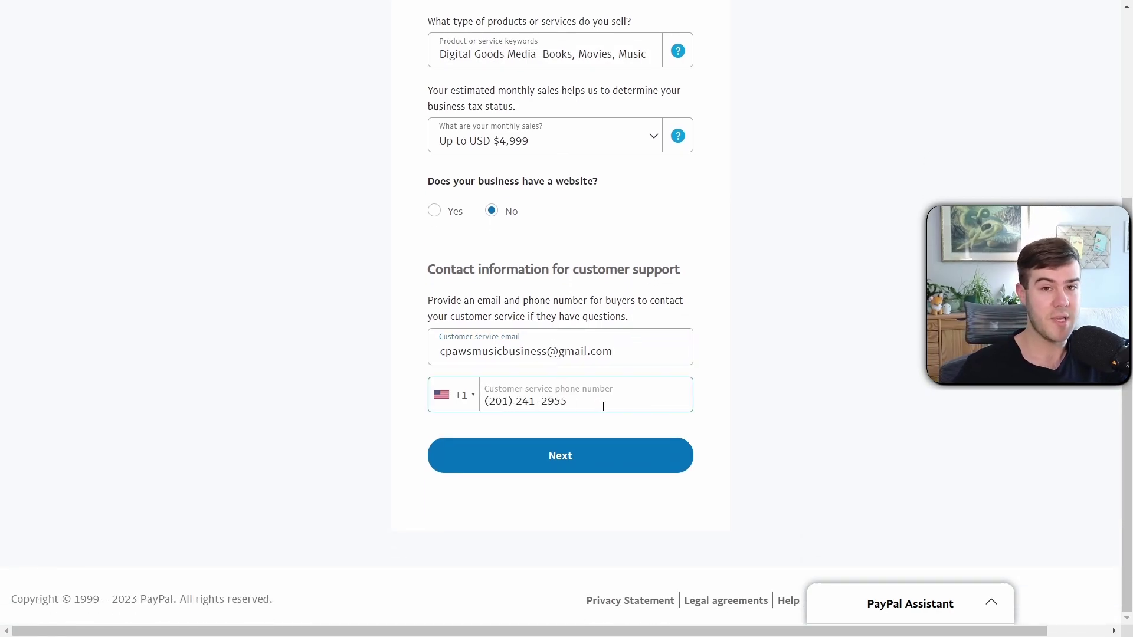
# Fill in the product keywords and submit the business description
pyautogui.scroll(2, 603, 406)
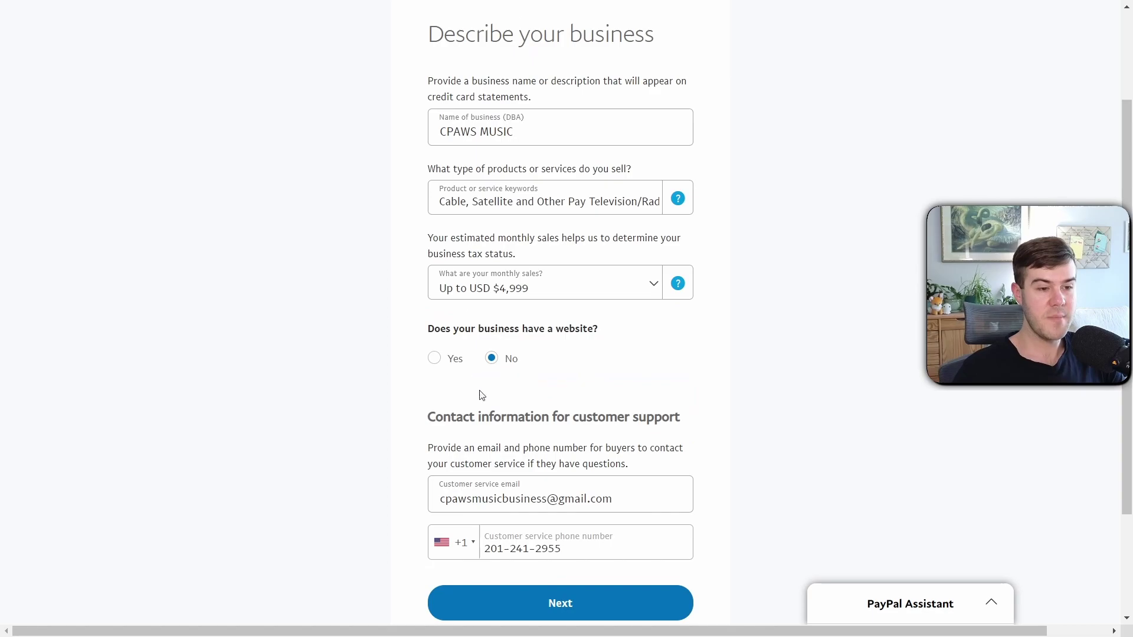
pyautogui.click(494, 197)
pyautogui.click(394, 204)
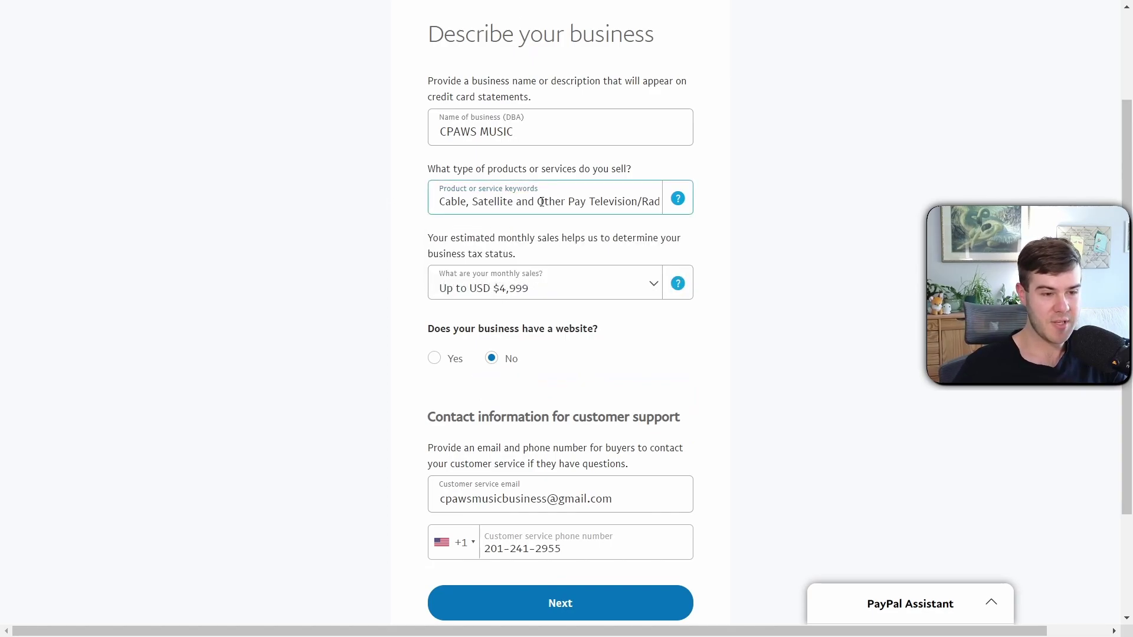
pyautogui.scroll(-2, 624, 281)
pyautogui.click(569, 539)
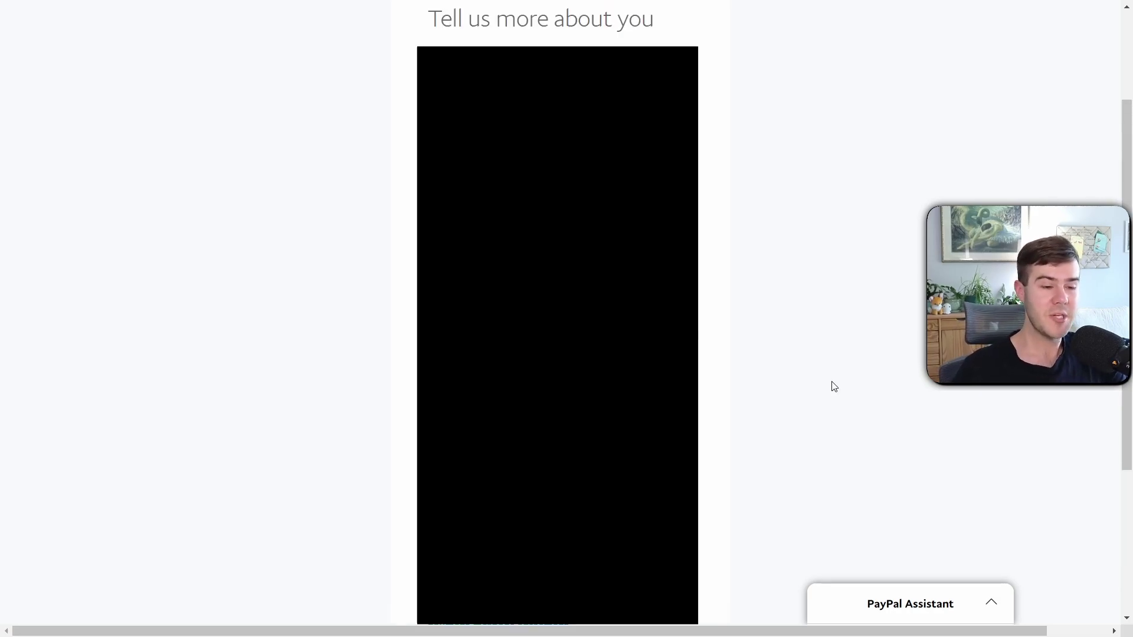
# Agree to the card processing agreements and postpone fraud protection setup
pyautogui.scroll(-4, 572, 464)
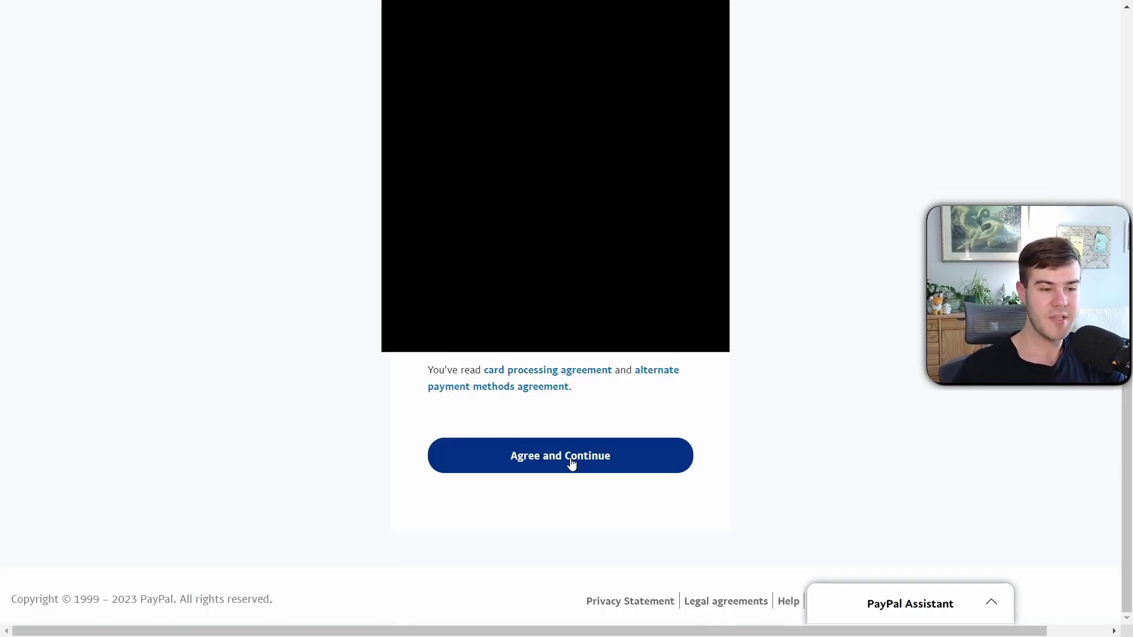
pyautogui.click(571, 464)
pyautogui.scroll(-2, 649, 232)
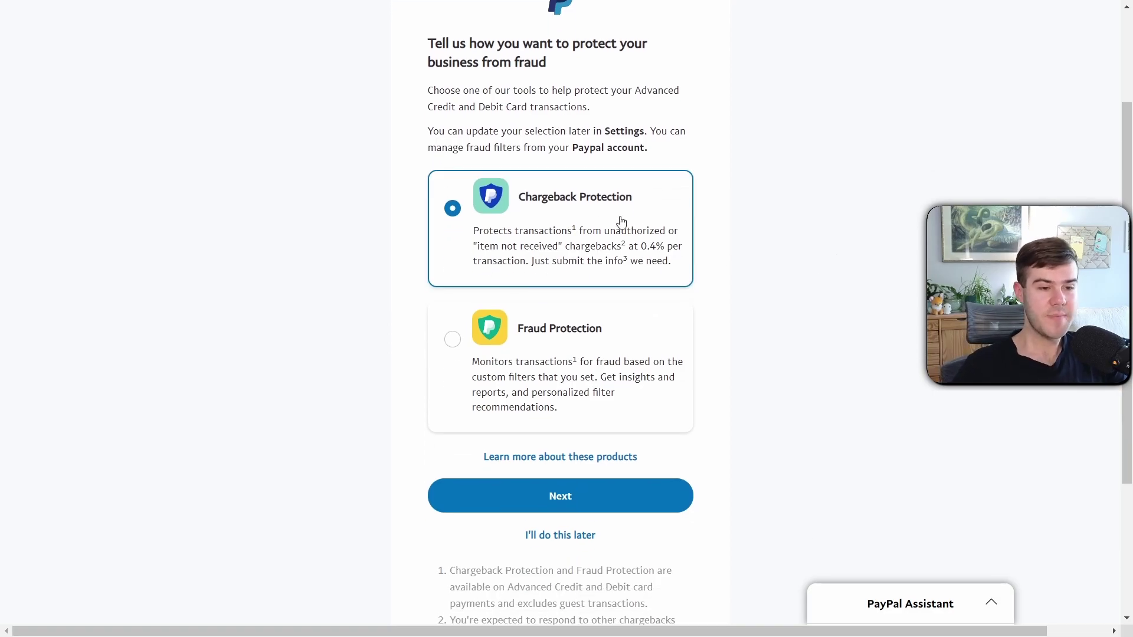
pyautogui.scroll(2, 617, 299)
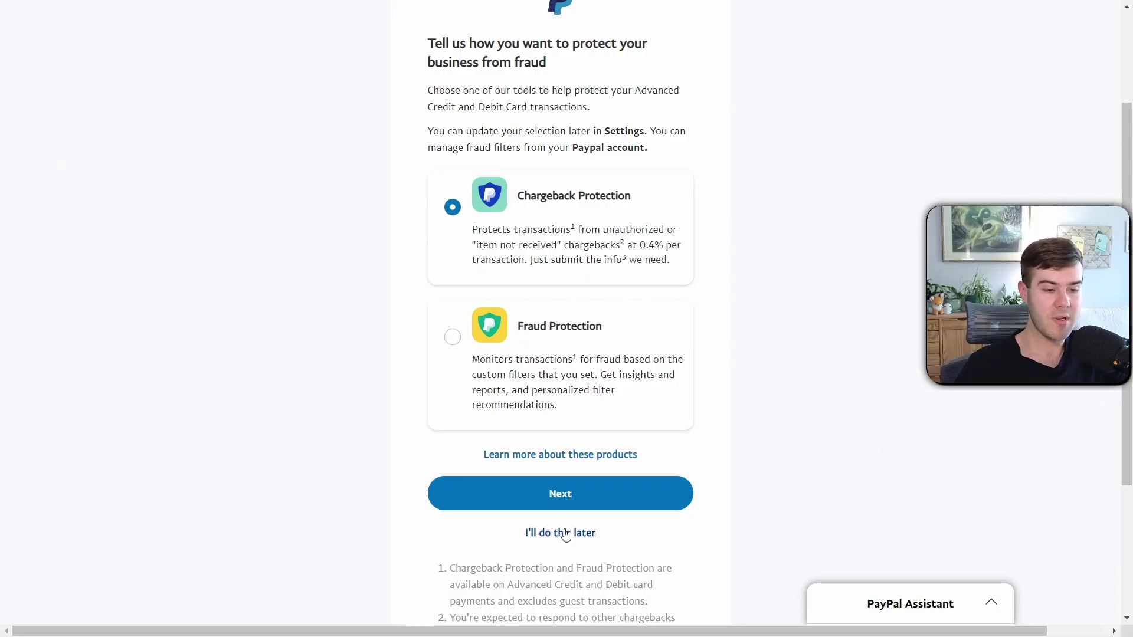
pyautogui.click(564, 535)
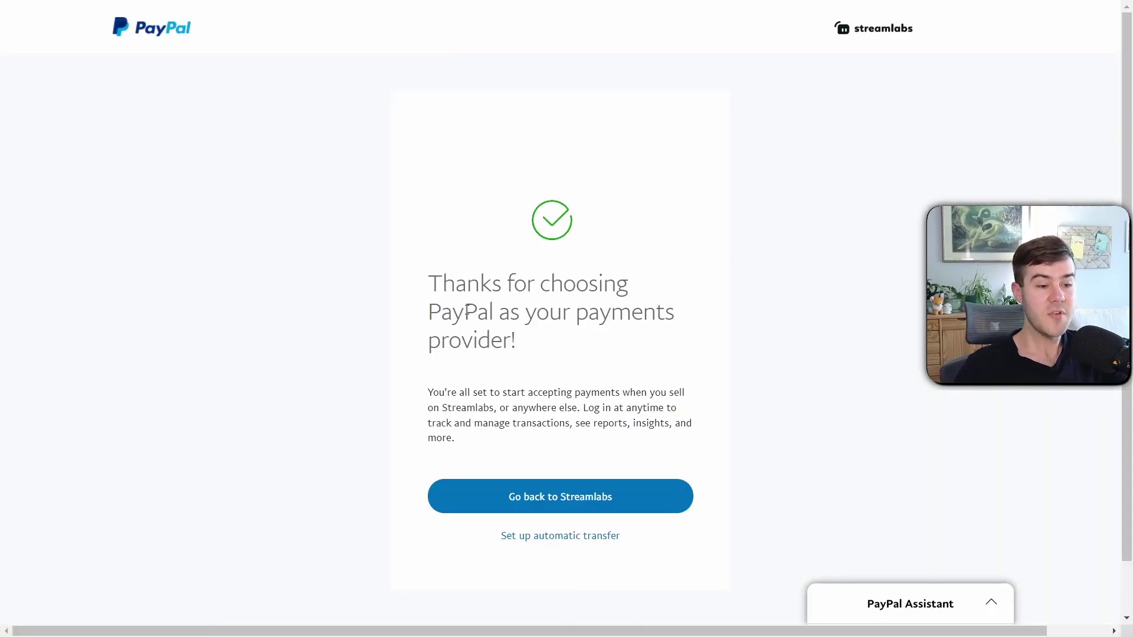
# Return to Streamlabs with PayPal Plus connected and open PayPal's phone settings
pyautogui.click(569, 501)
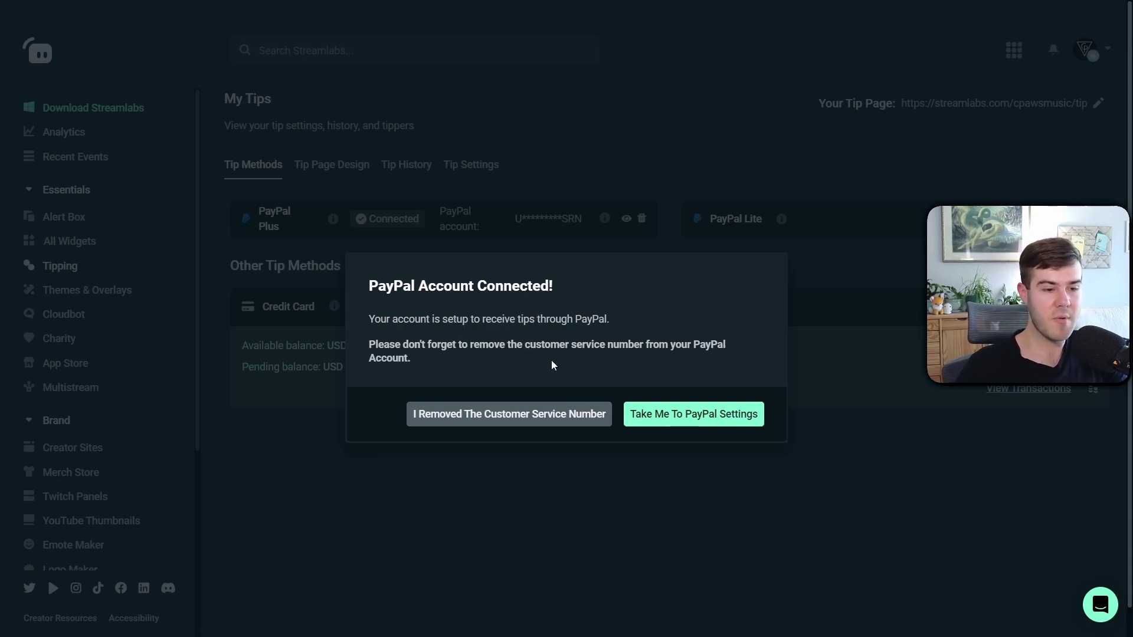
pyautogui.click(695, 415)
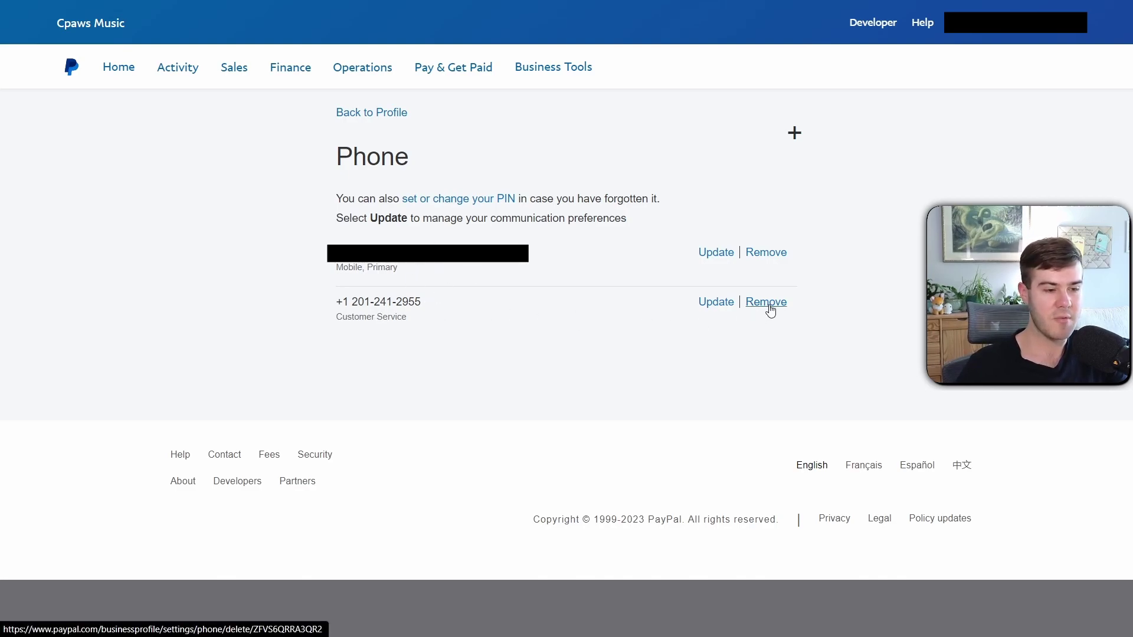
# Remove the Customer Service phone number row from PayPal's phone settings
pyautogui.click(767, 303)
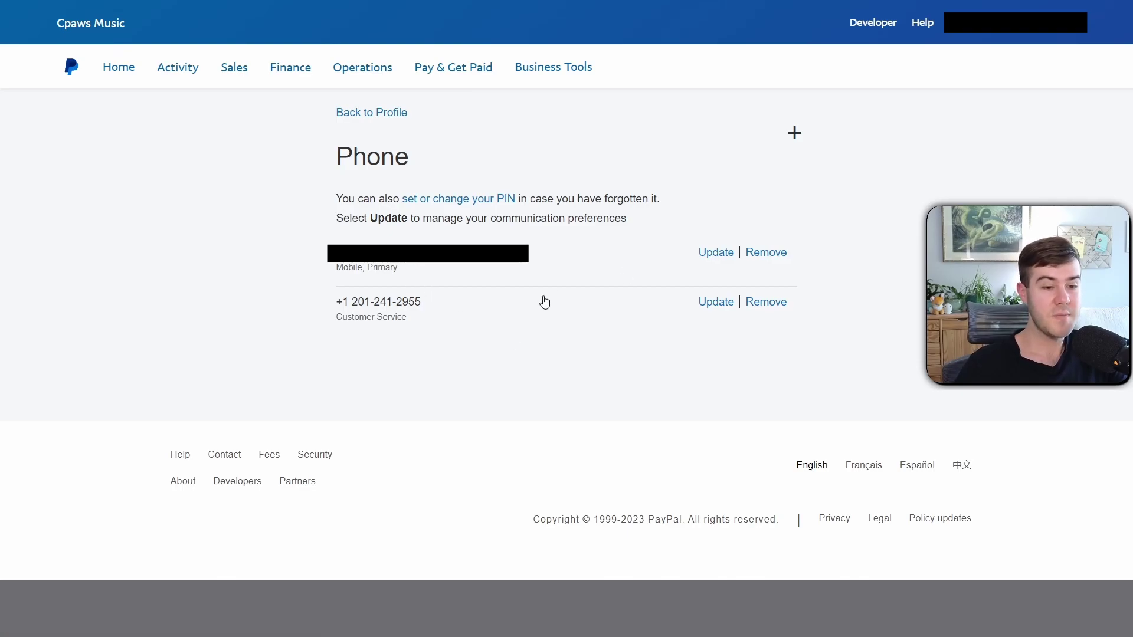
pyautogui.click(771, 308)
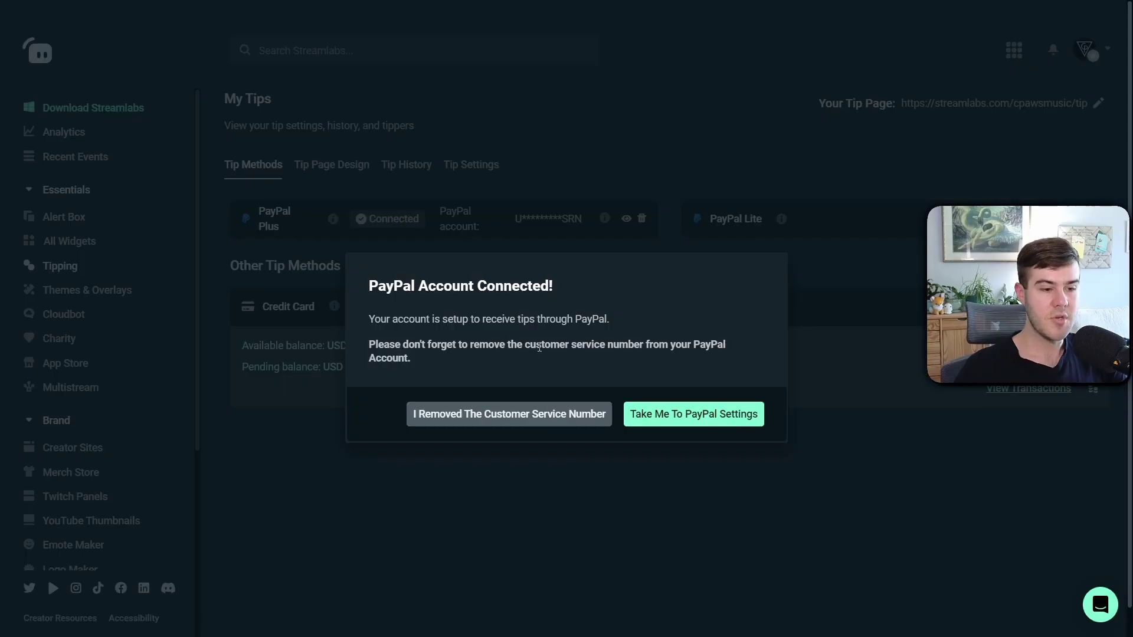
# Confirm in the PayPal Account Connected dialog that the customer service number was removed
pyautogui.click(499, 414)
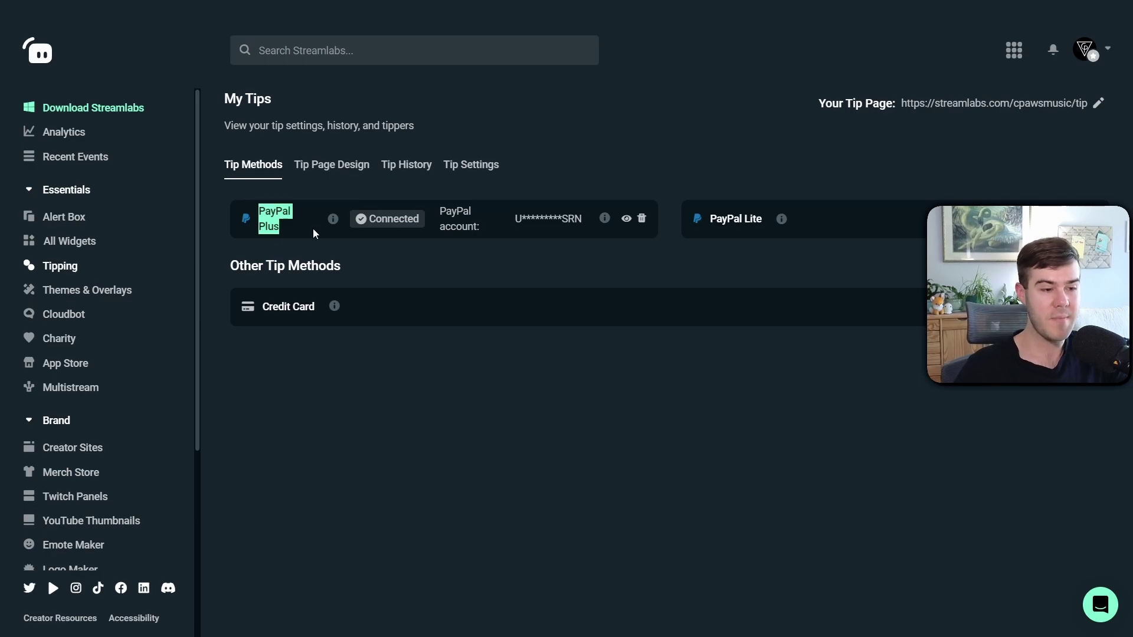
pyautogui.moveTo(333, 222)
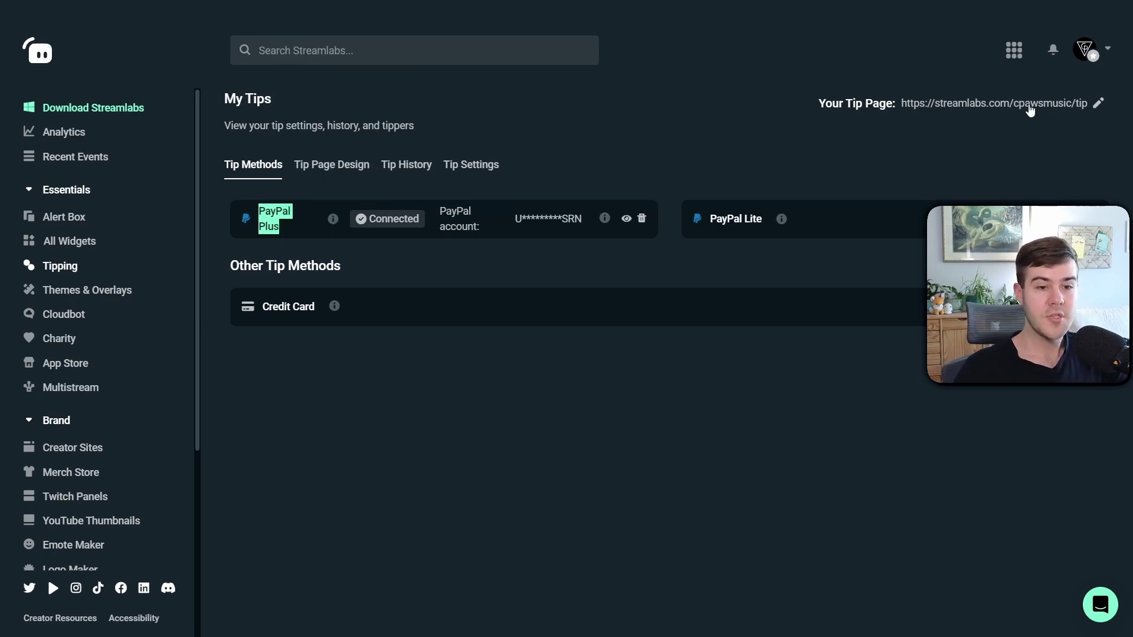
# Copy the tip page URL and submit a $5 preset test tip on the cpawsmusic page
pyautogui.click(955, 109)
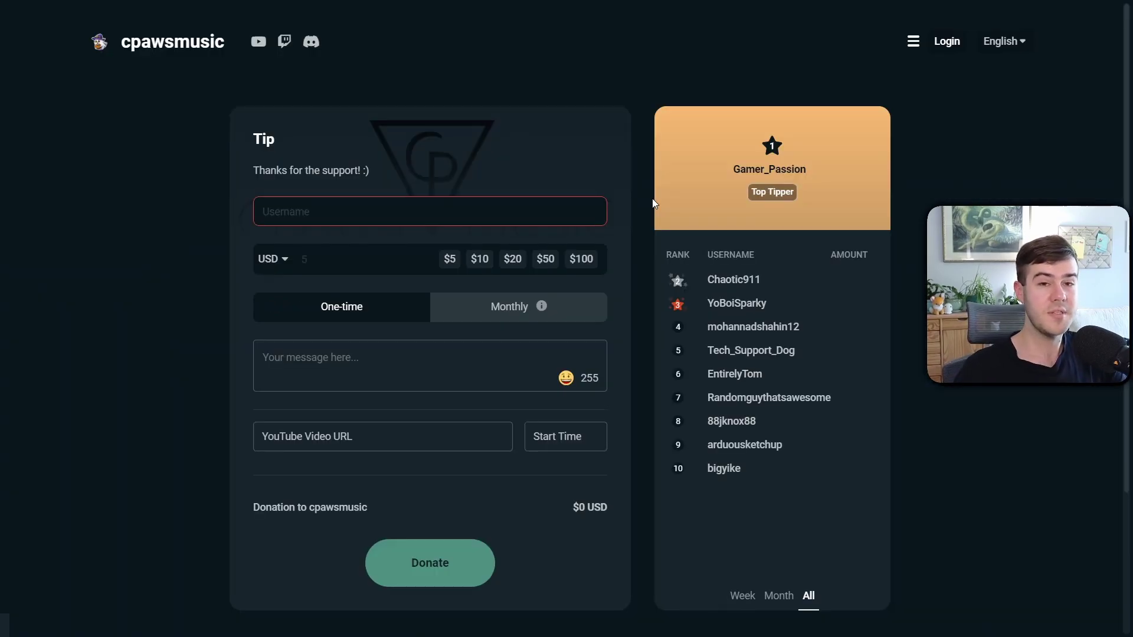
pyautogui.scroll(-1, 652, 201)
pyautogui.scroll(1, 547, 223)
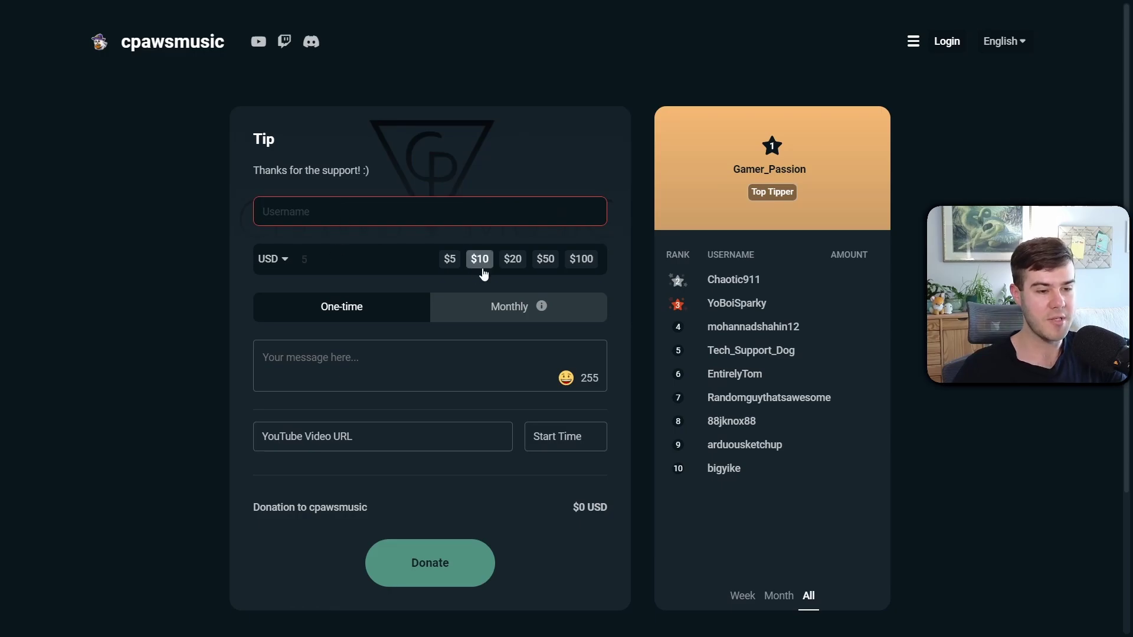
pyautogui.click(372, 367)
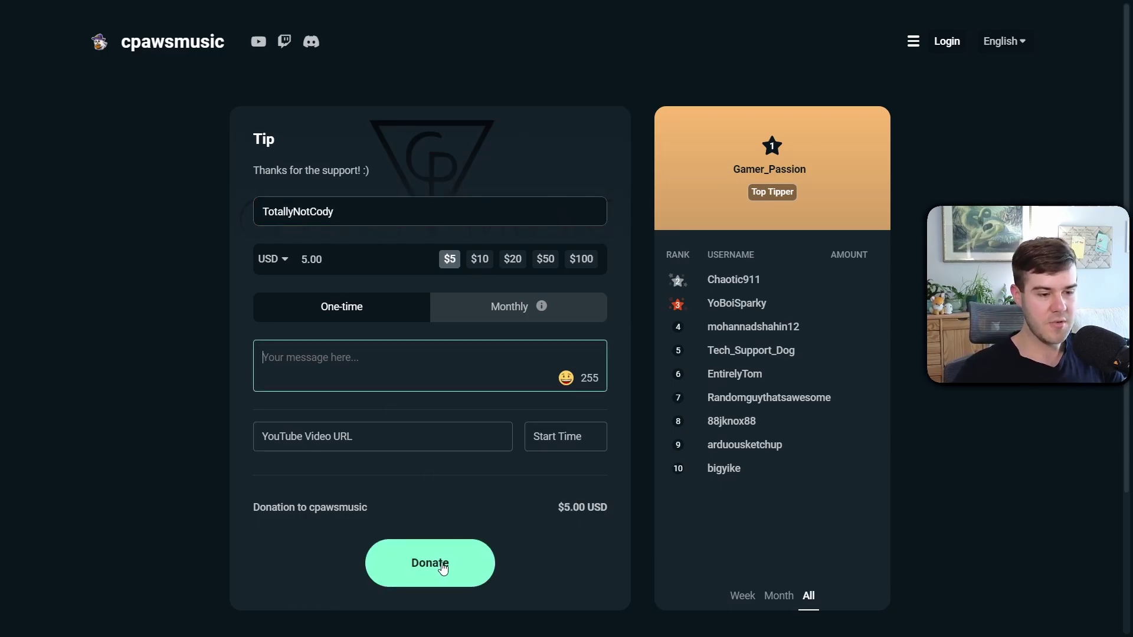
pyautogui.click(442, 567)
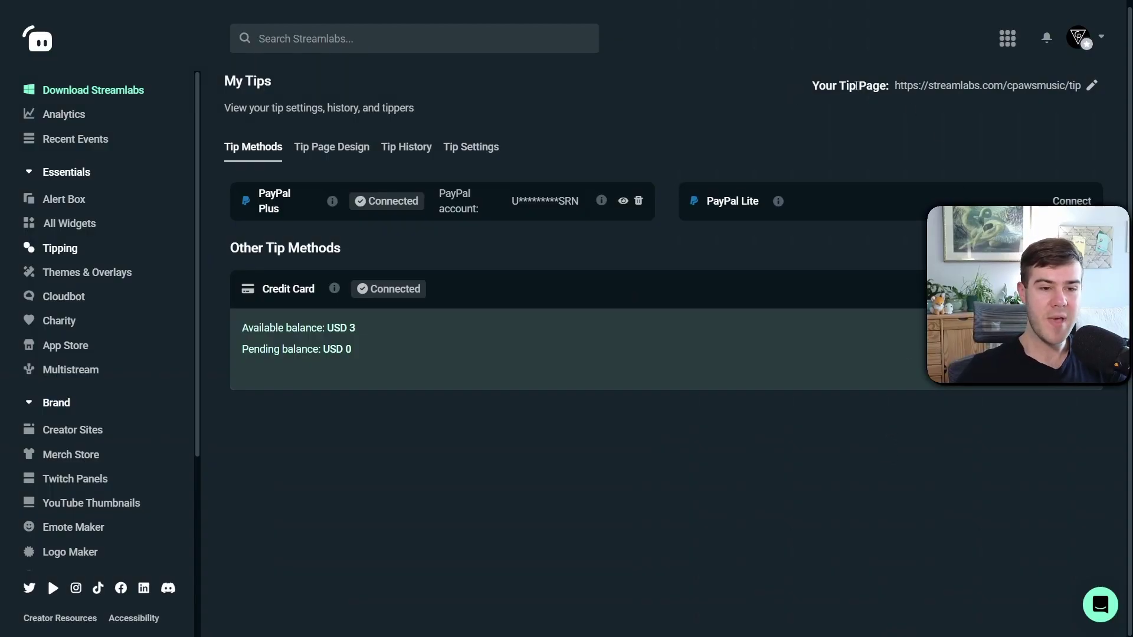
pyautogui.click(1092, 86)
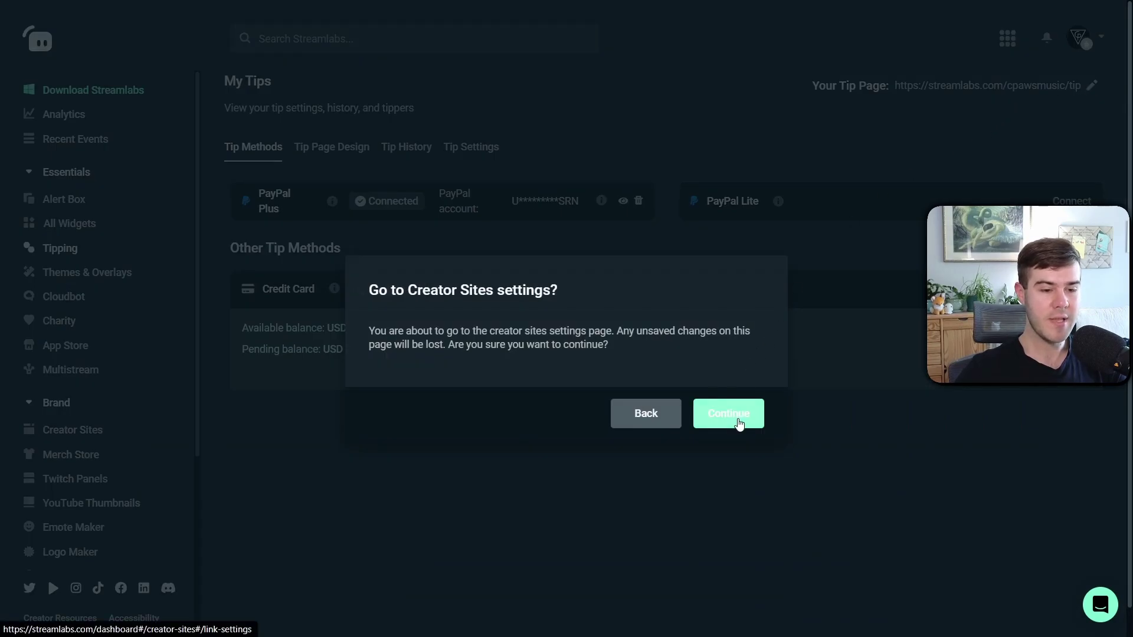
pyautogui.click(729, 414)
pyautogui.click(293, 200)
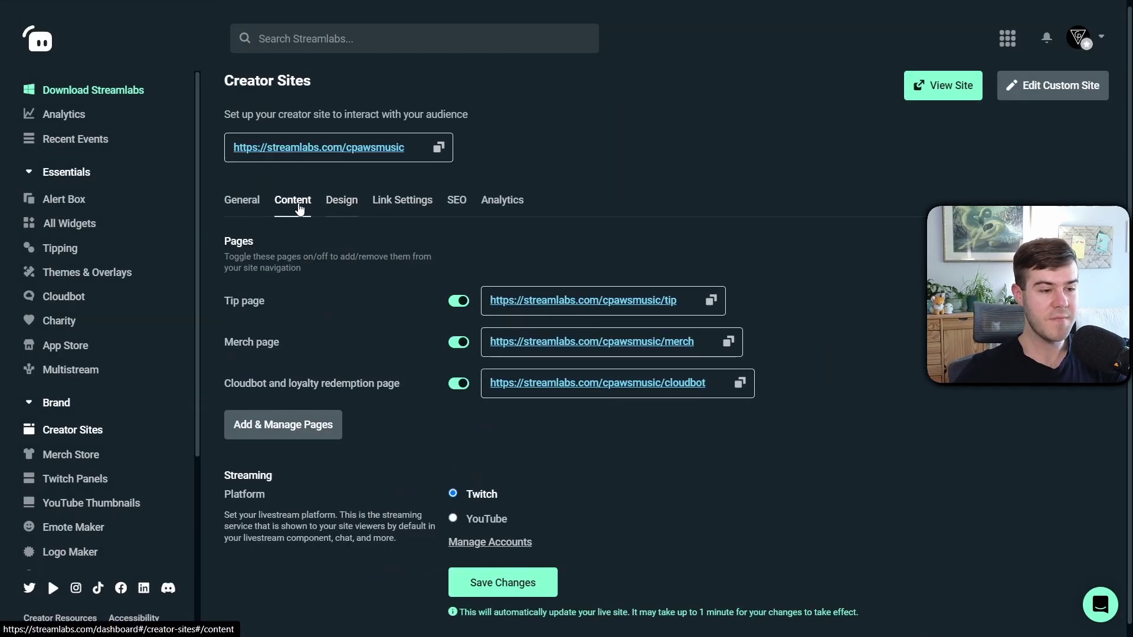
pyautogui.click(342, 201)
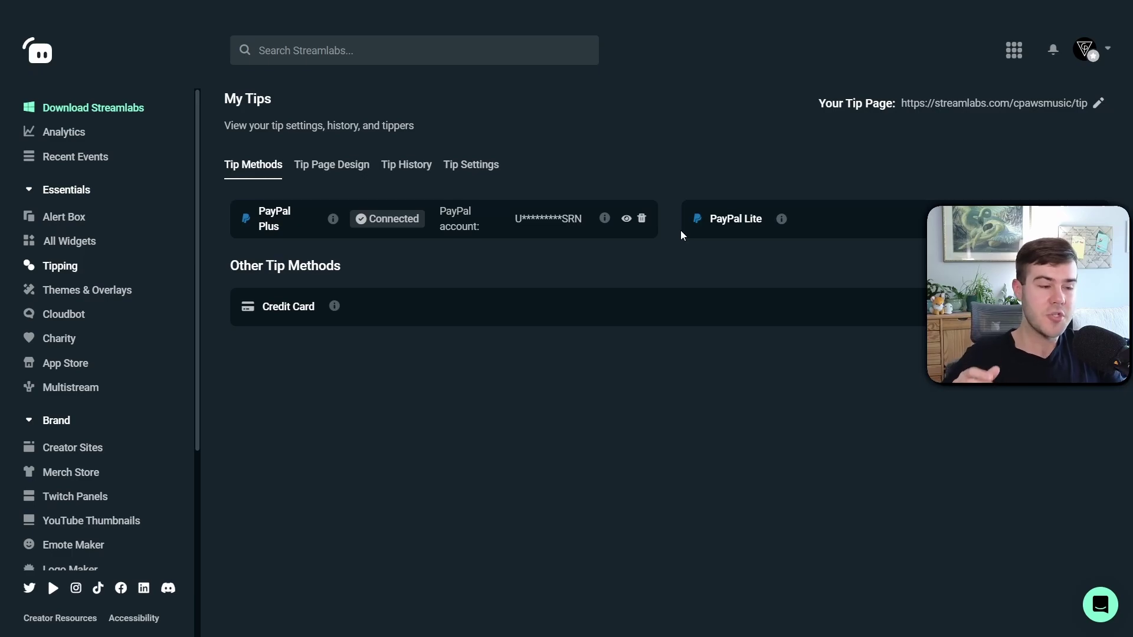
# Open Alert Box's Donations tab and check that Donation Alerts is Enabled
pyautogui.click(73, 218)
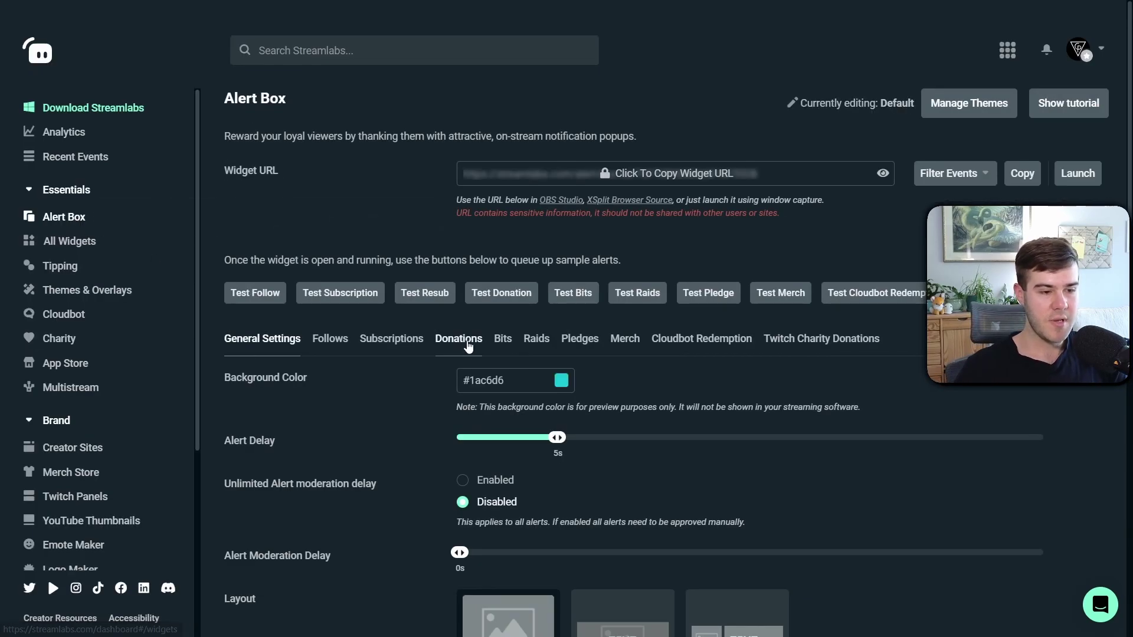
pyautogui.click(469, 344)
pyautogui.scroll(-8, 523, 367)
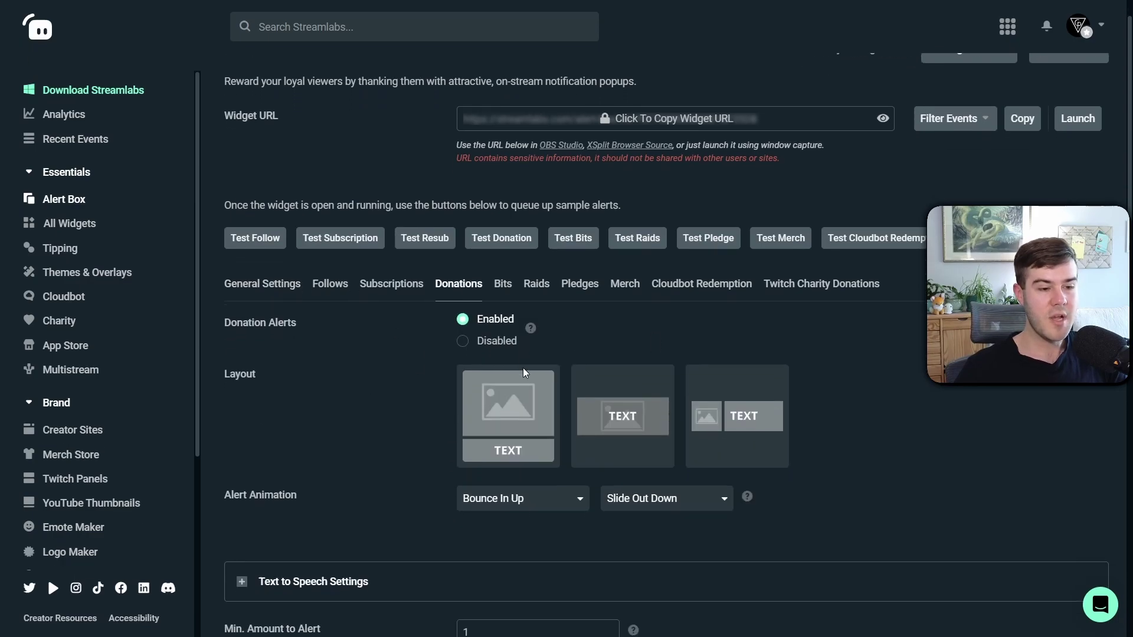
pyautogui.scroll(8, 448, 375)
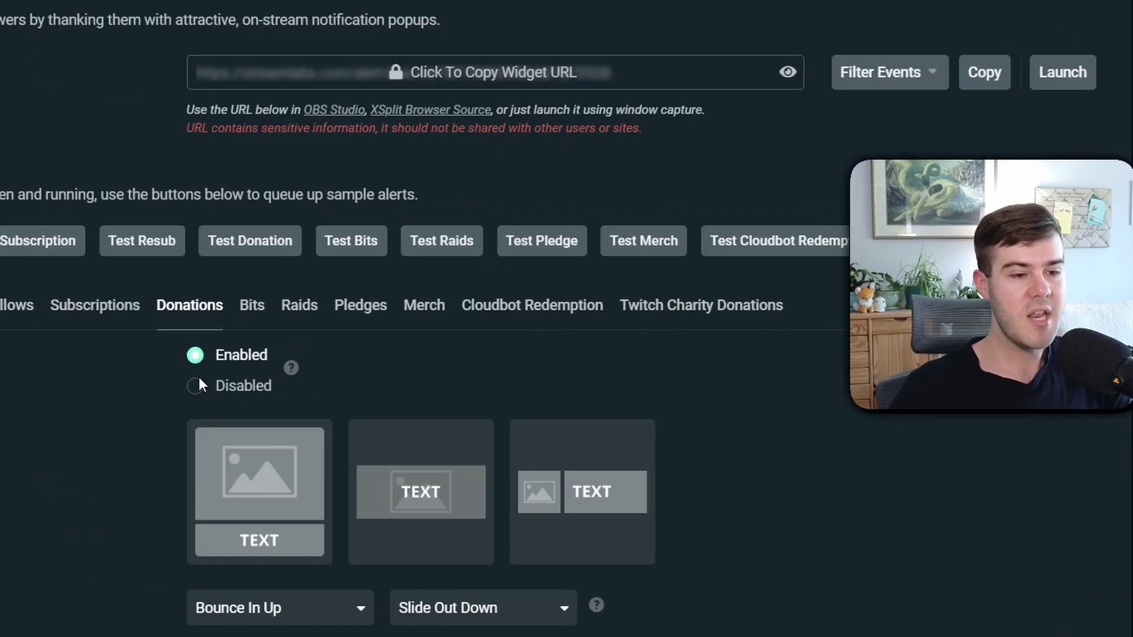
pyautogui.scroll(1, 609, 403)
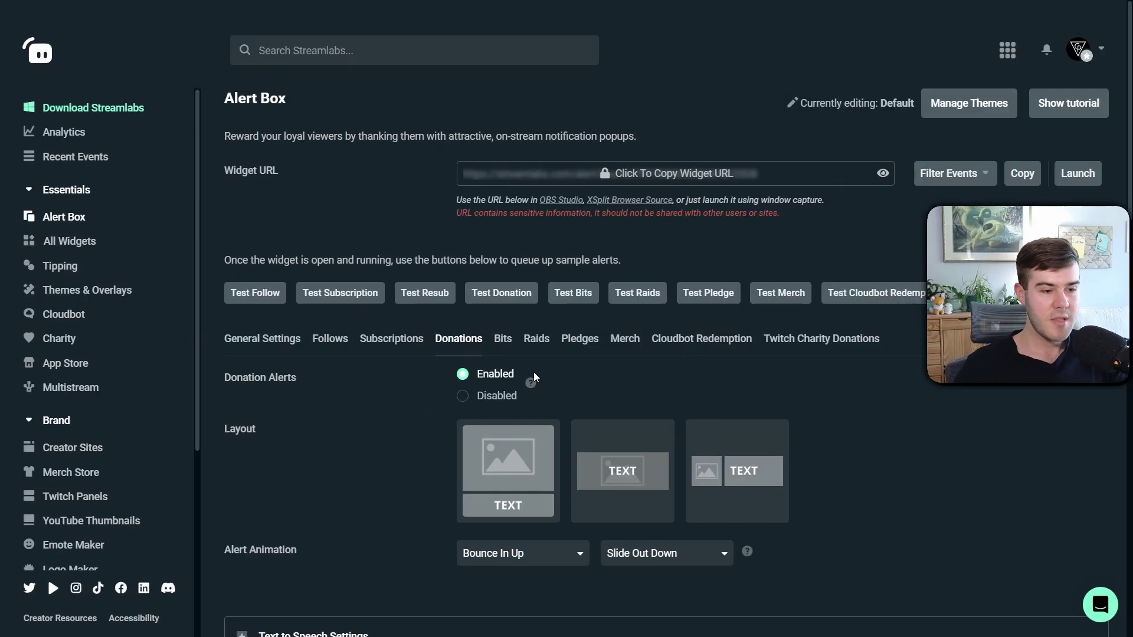
pyautogui.click(341, 342)
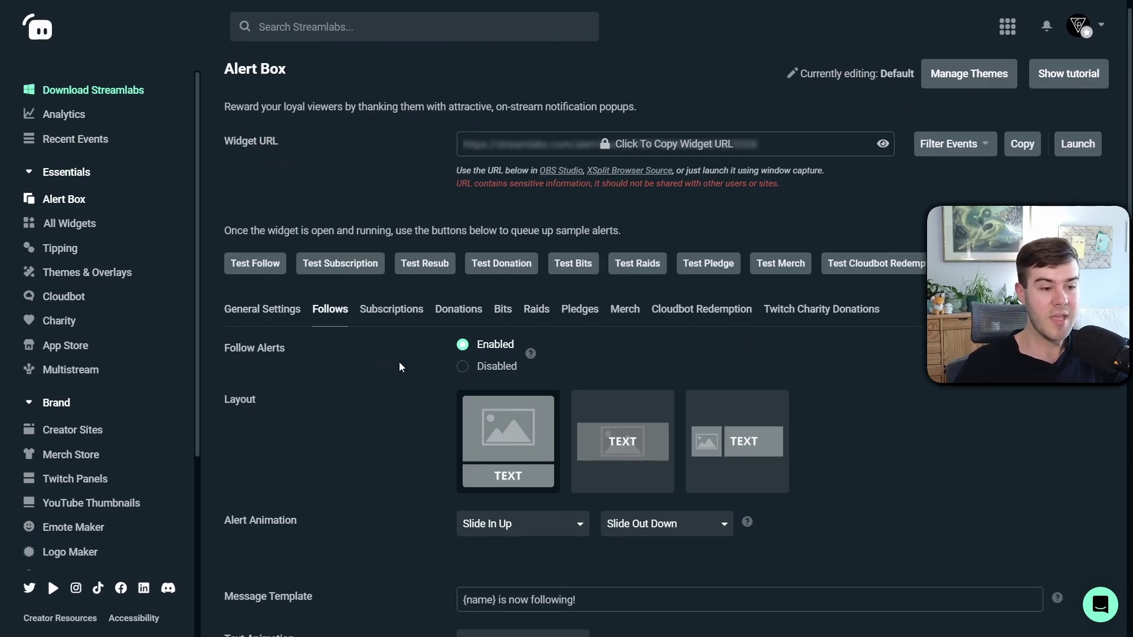
pyautogui.click(459, 313)
pyautogui.scroll(-7, 458, 316)
pyautogui.scroll(7, 459, 321)
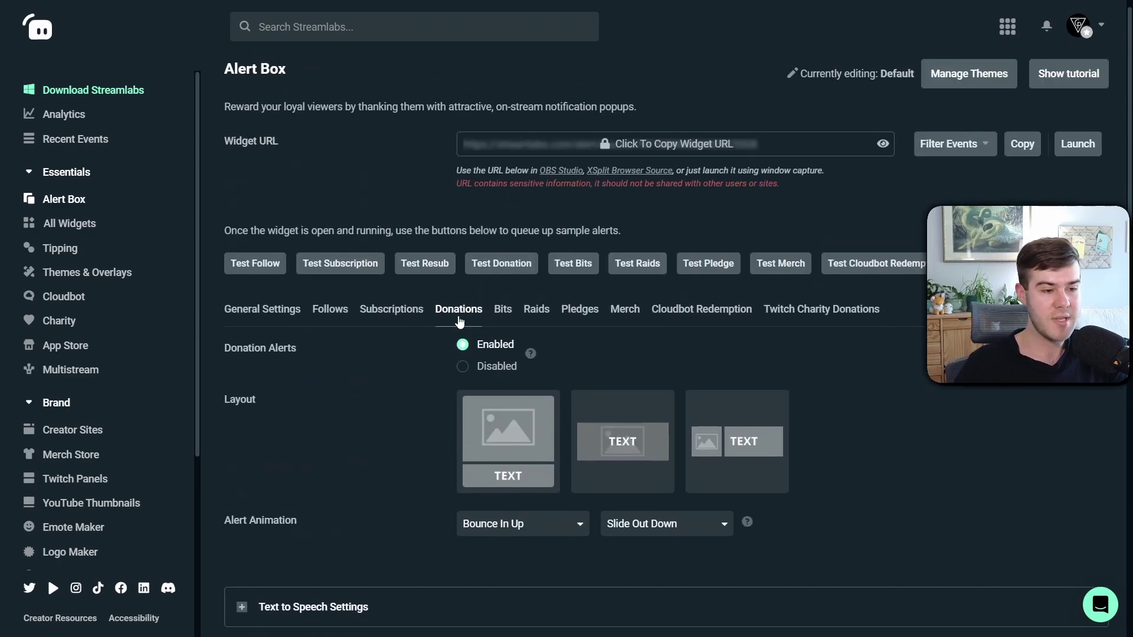